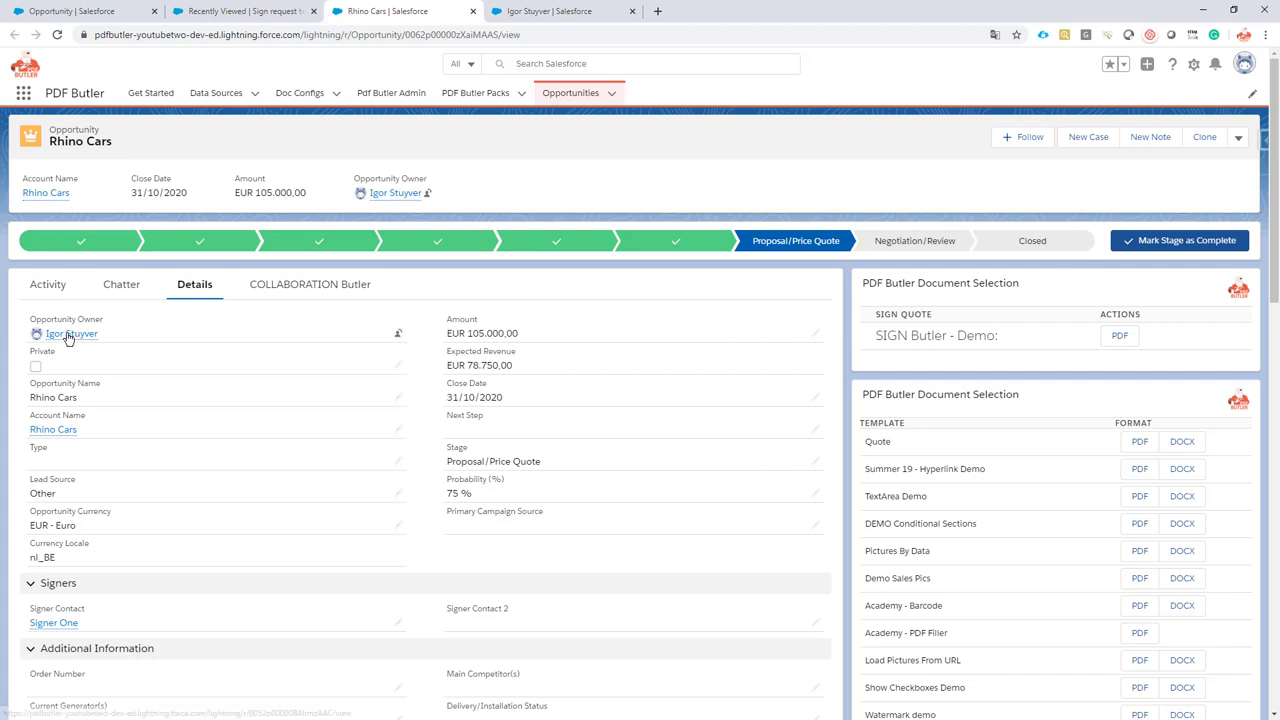
Step: Switch to the Opportunity data source and open its selectable fields in the SOQL Builder
mouse_move(66, 340)
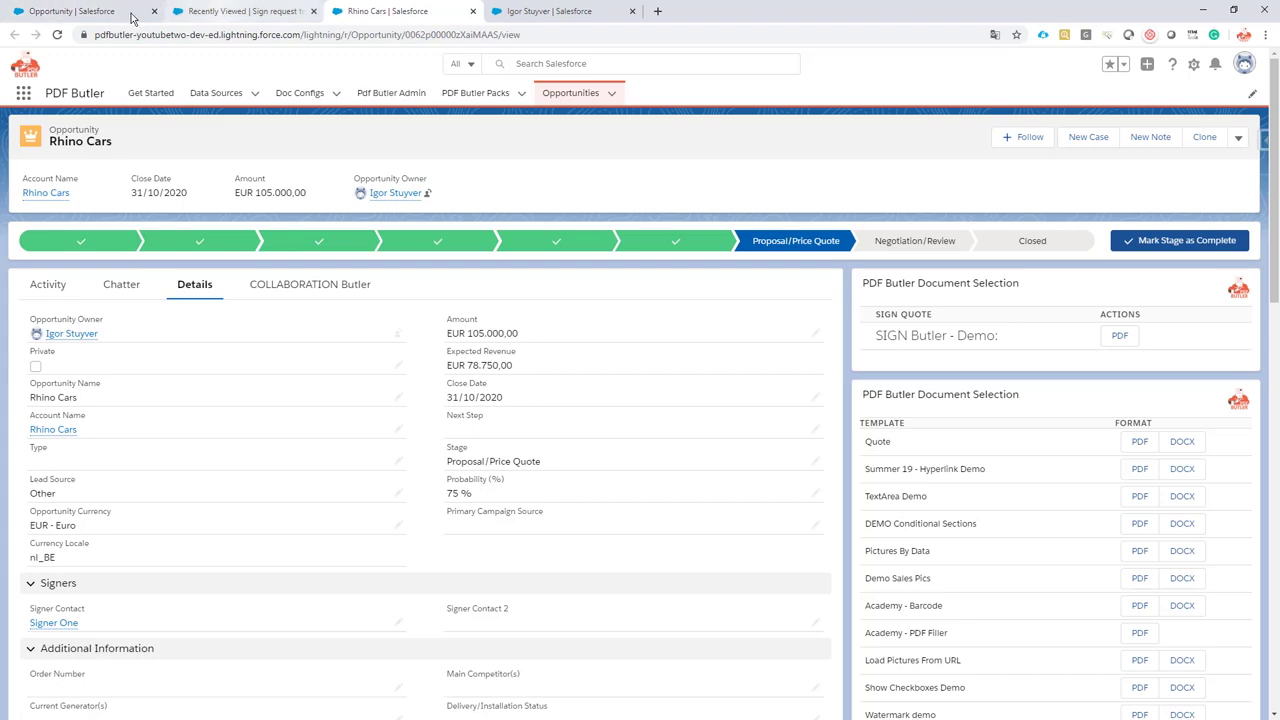
left_click(80, 11)
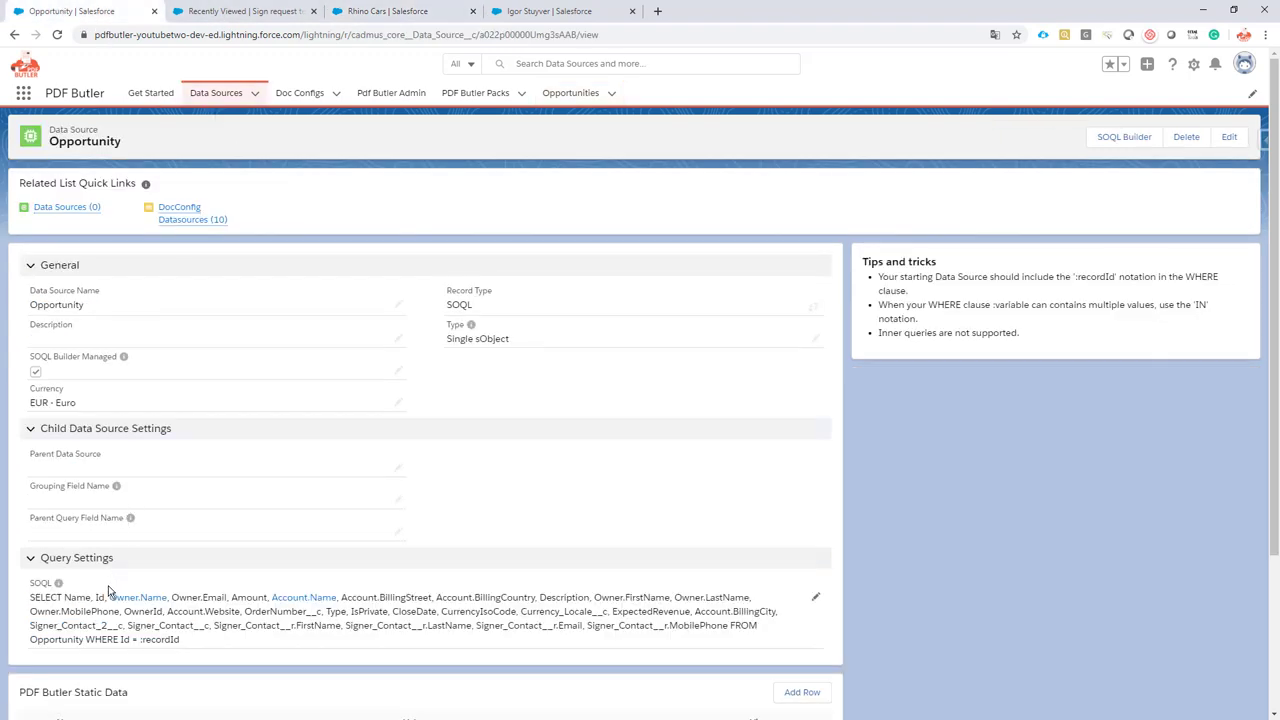
left_click(1124, 138)
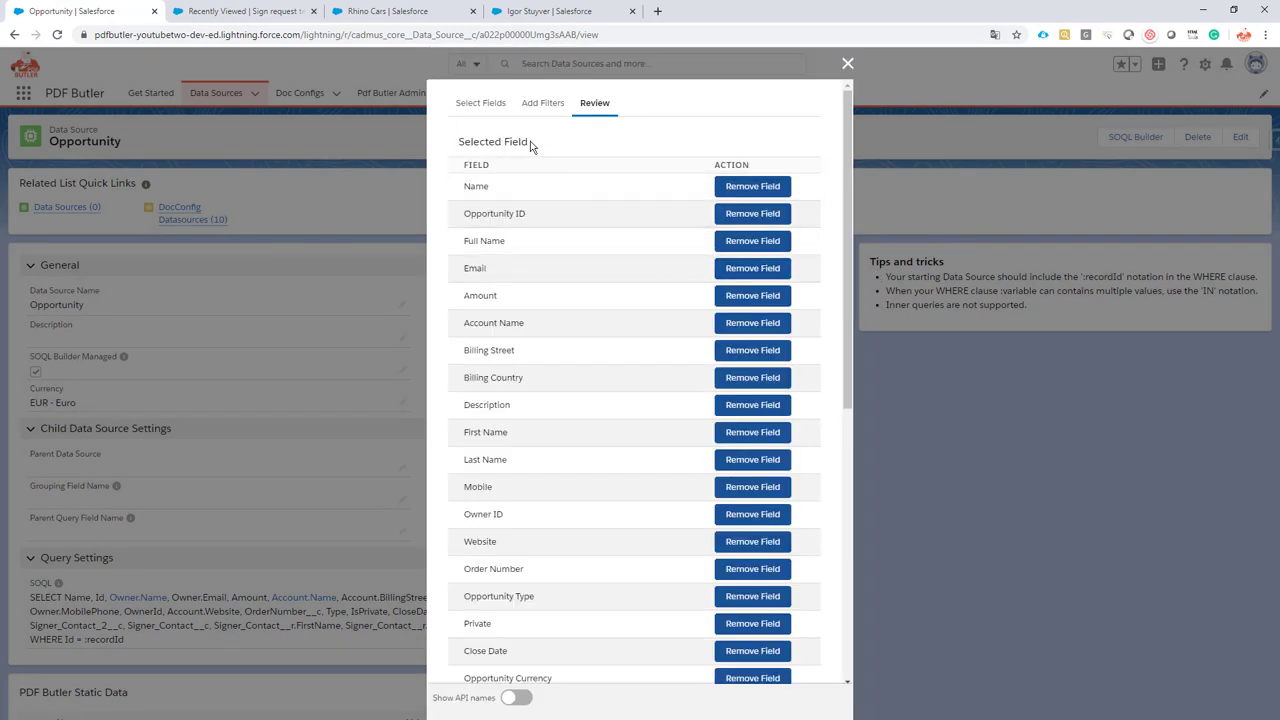
left_click(468, 108)
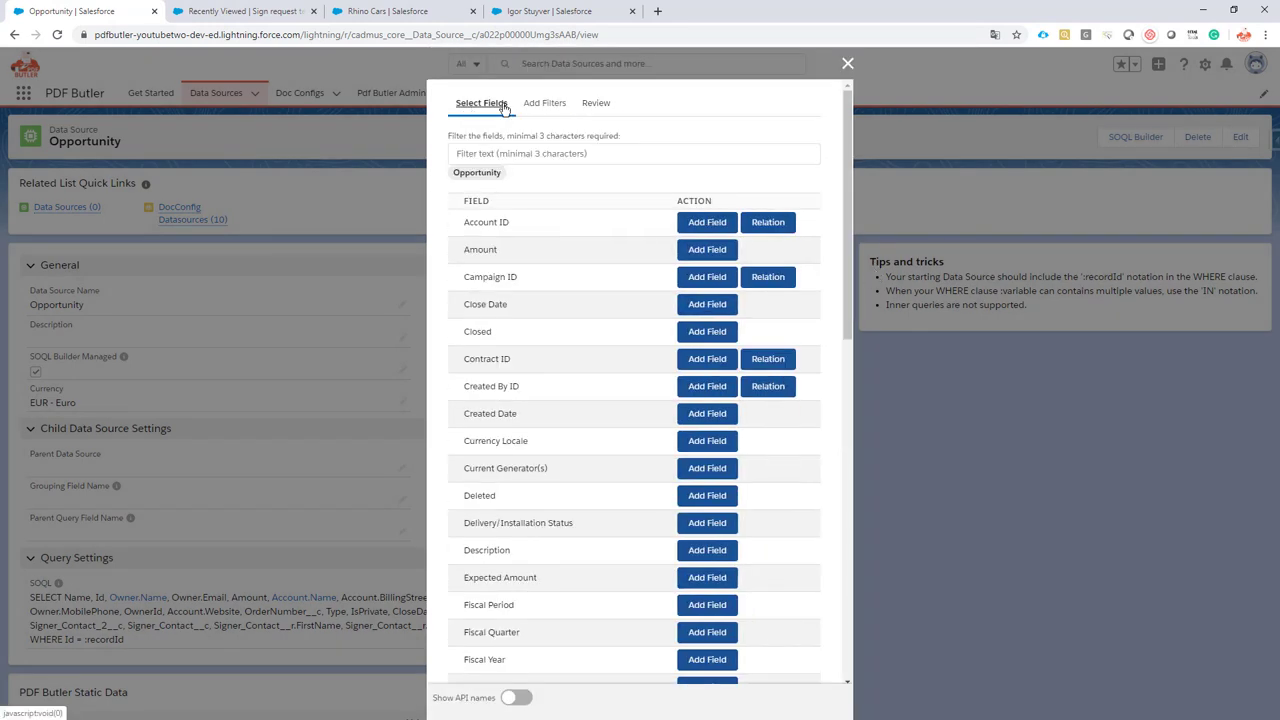
Step: Filter the Opportunity fields for "own", add Owner ID to the query and open its related User fields
left_click(516, 153)
type("own")
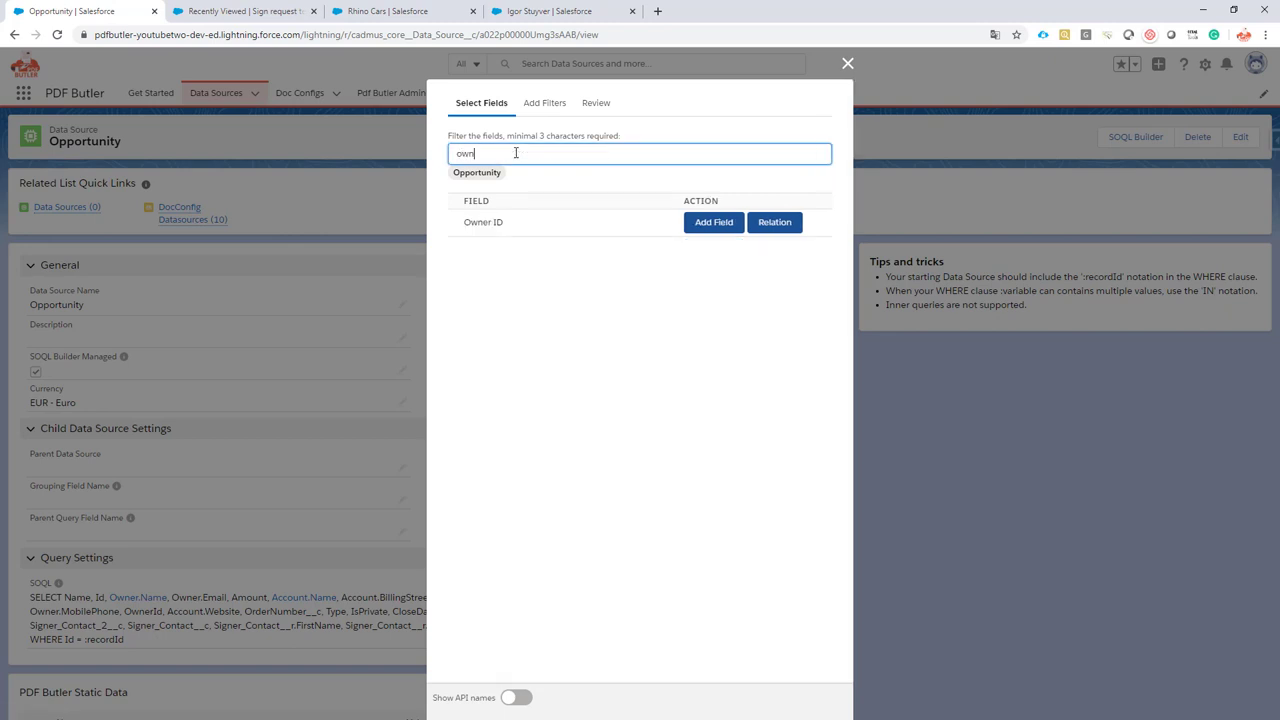
left_click(700, 223)
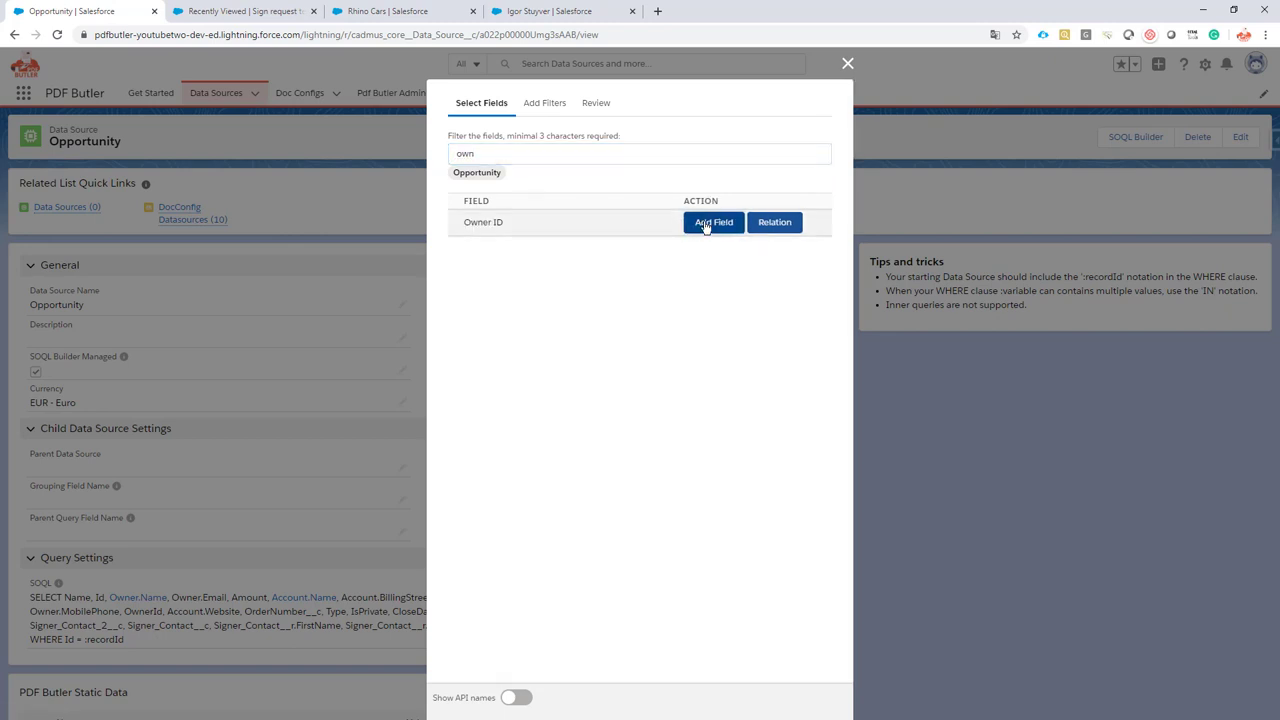
left_click(766, 223)
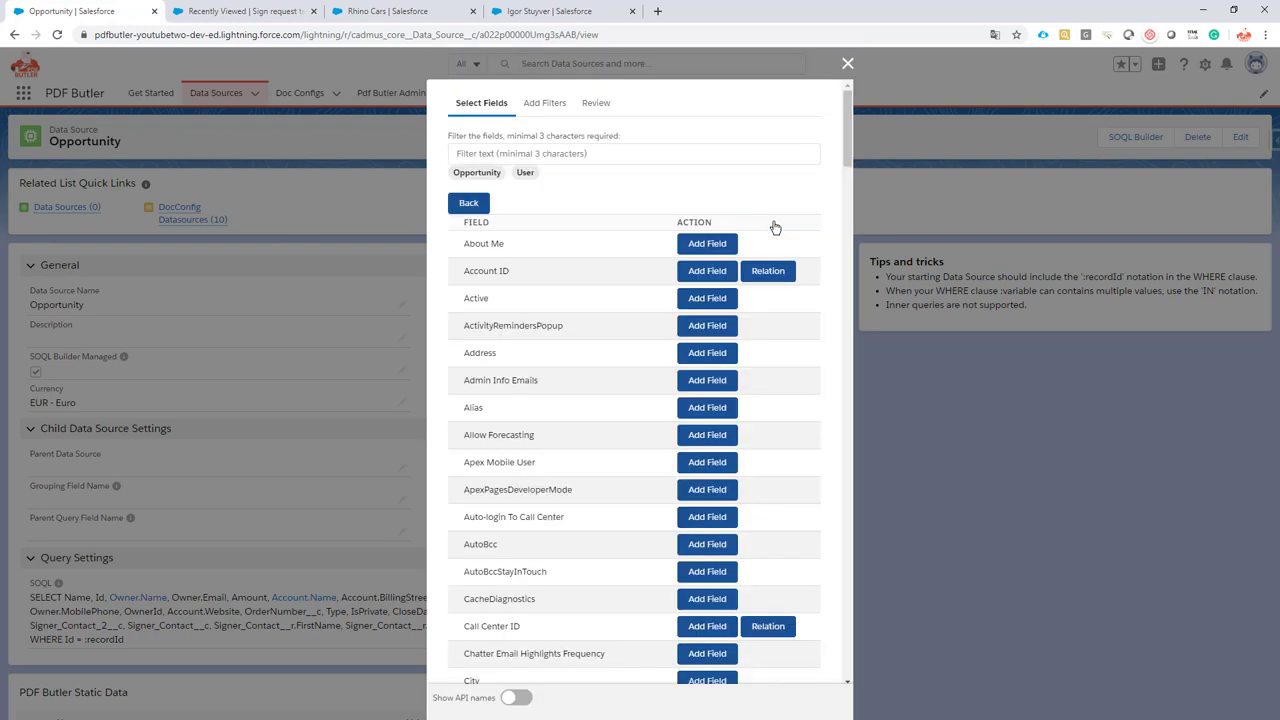
Step: Filter the owner's User fields for "name" and add First Name to the query
left_click(515, 152)
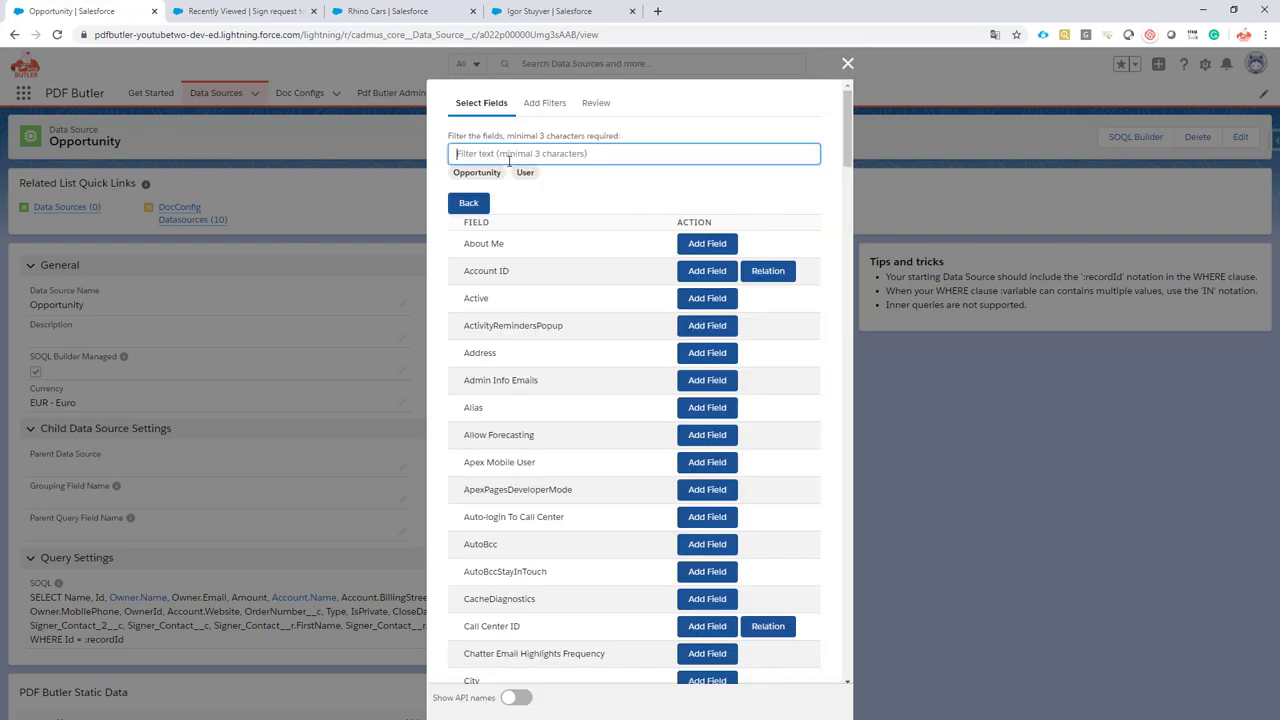
type("name")
left_click(703, 299)
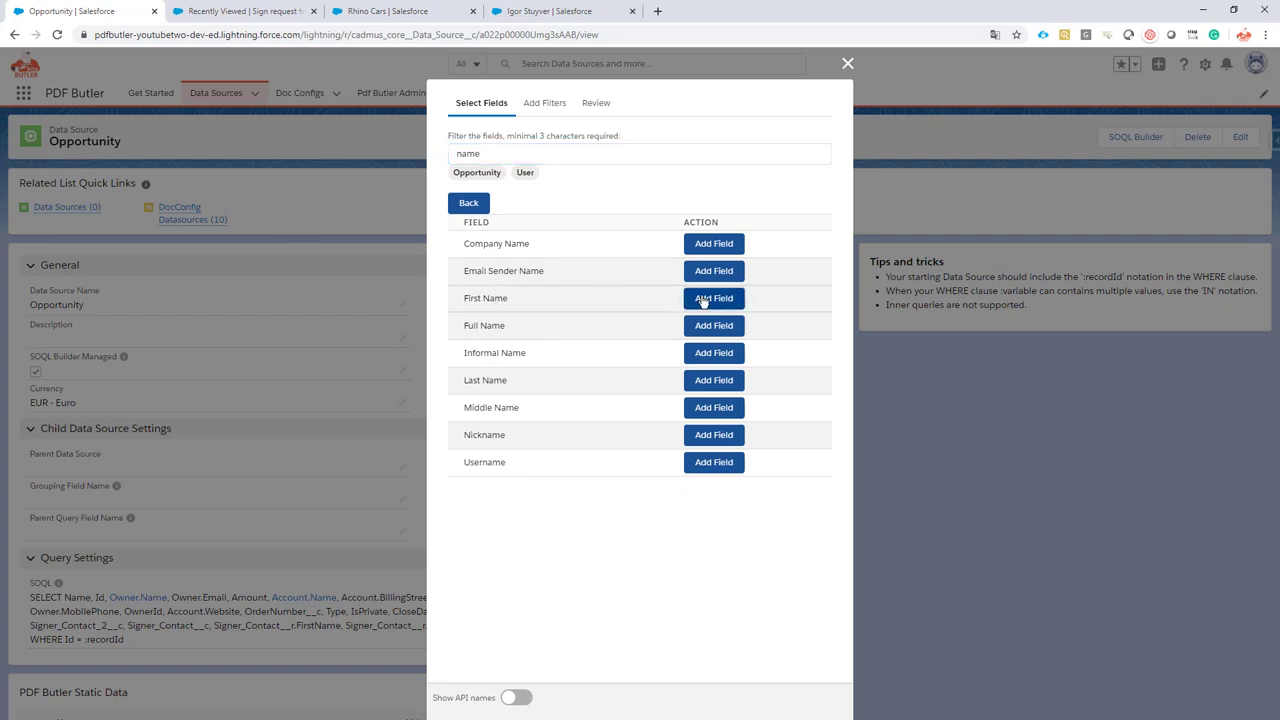
Step: Look through the owner's "email" fields, and filter for "mobi" to add the Mobile field to the query
left_click(538, 155)
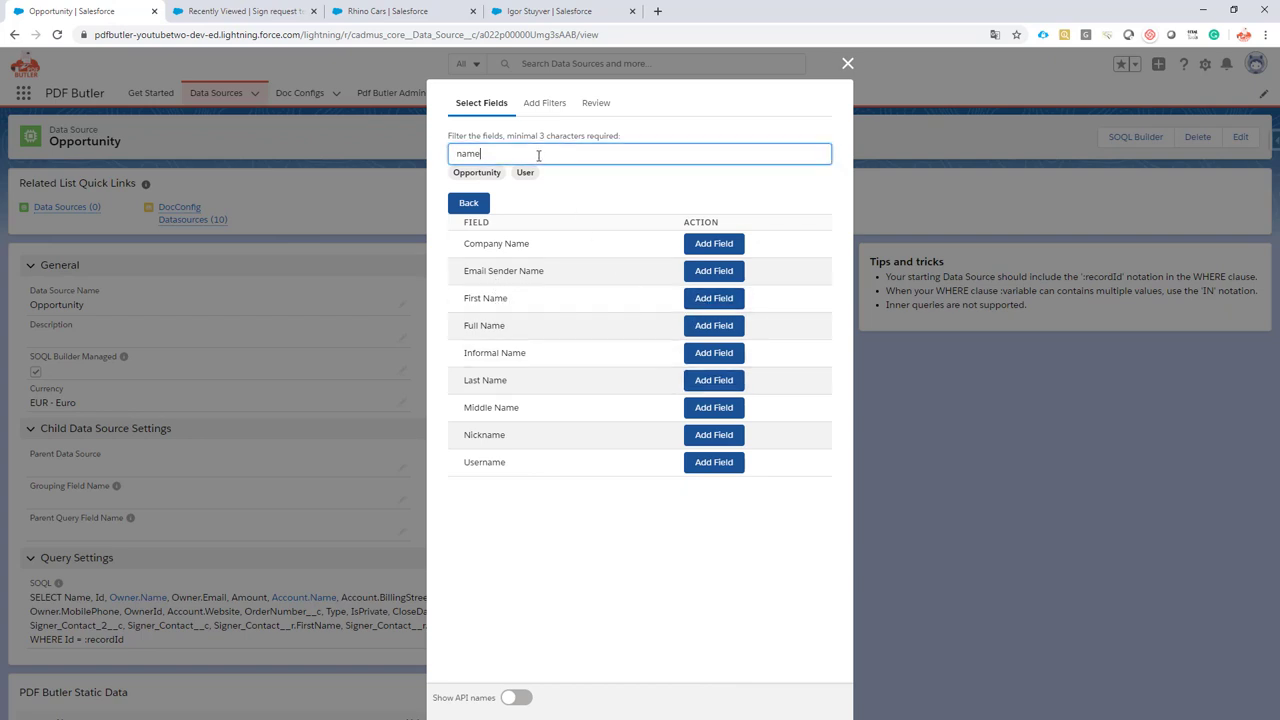
double_click(538, 155)
type("email")
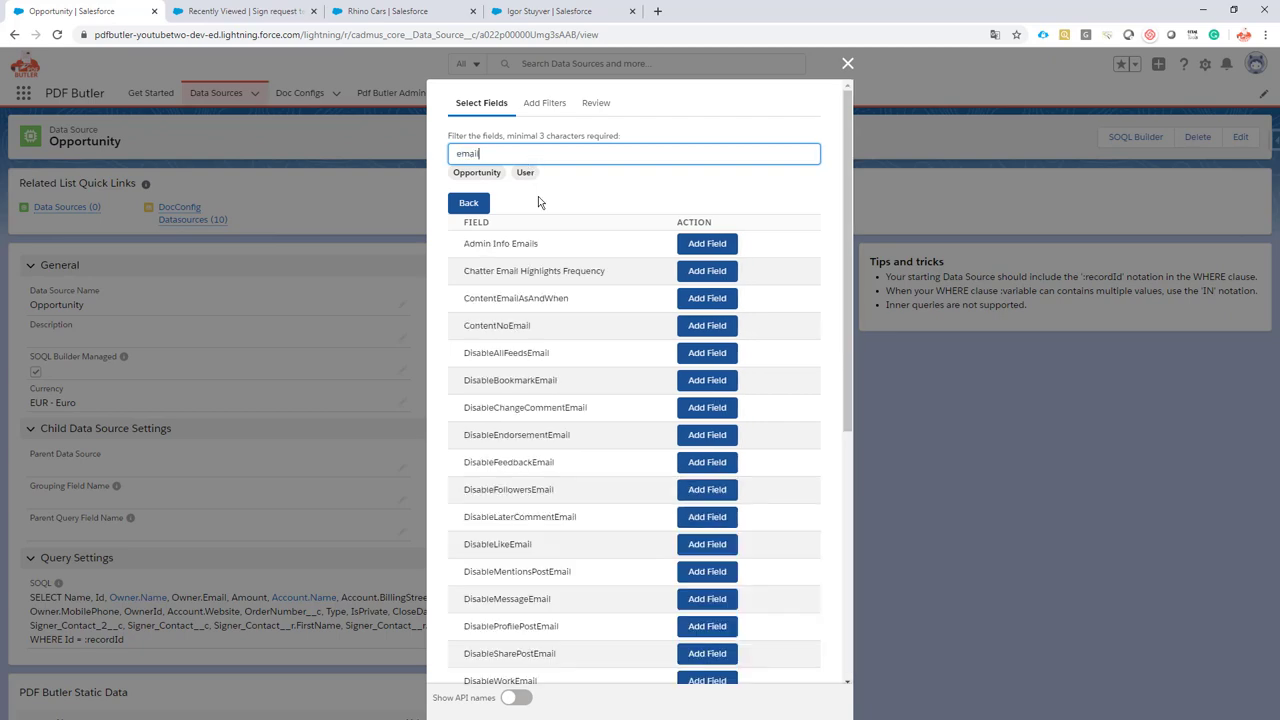
scroll(548, 237, "down", 5)
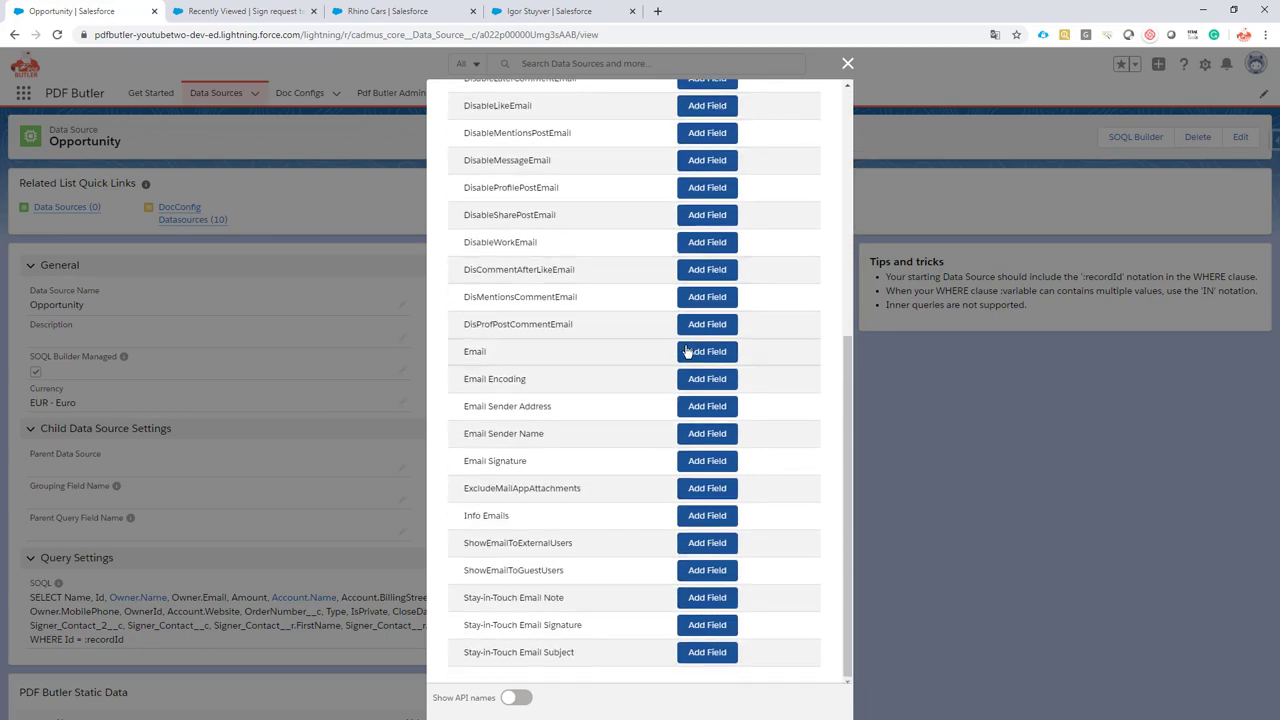
scroll(606, 257, "up", 6)
left_click(507, 148)
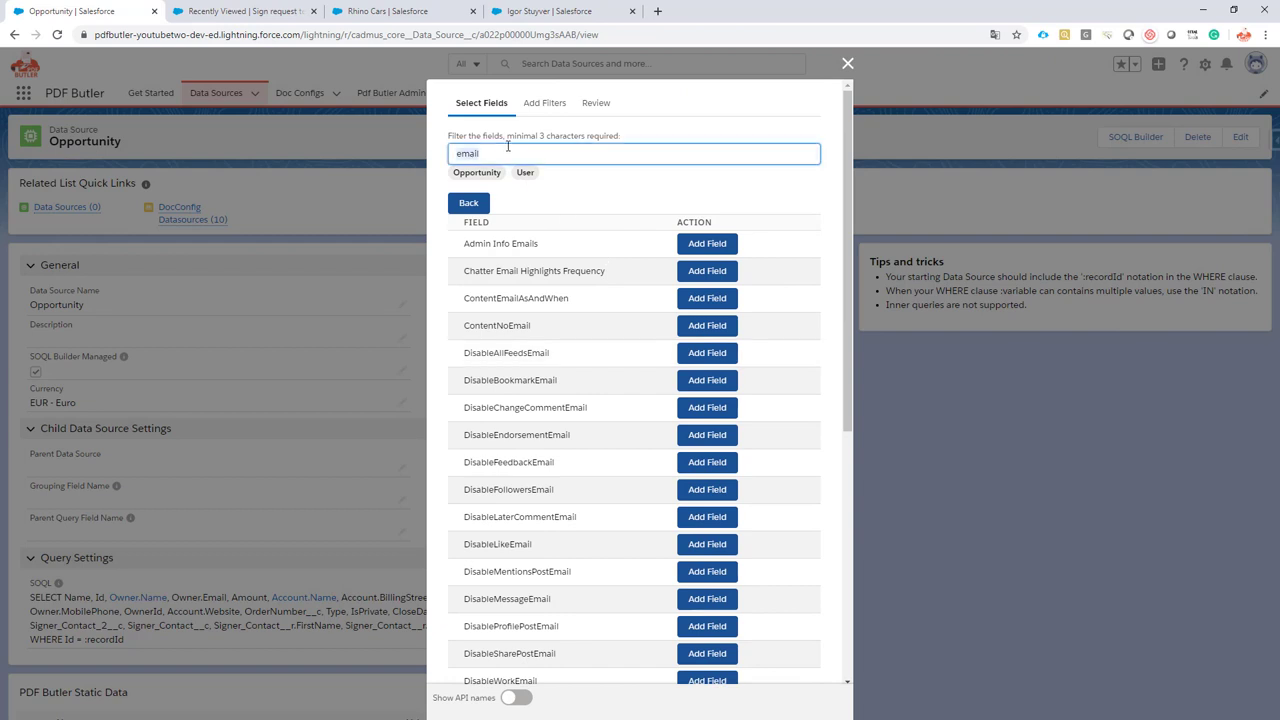
type("mobi")
left_click(700, 298)
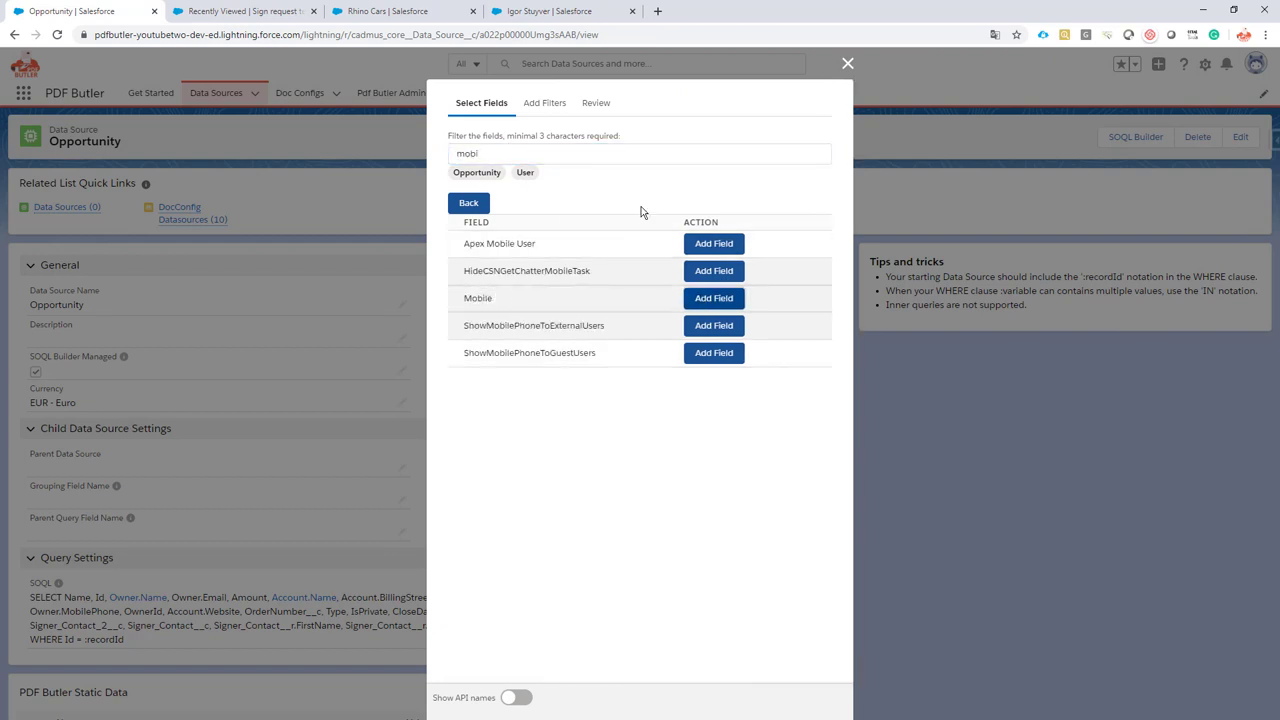
Step: Review the query's selected owner and signer contact fields by their API names and save the query
left_click(596, 103)
scroll(630, 206, "down", 5)
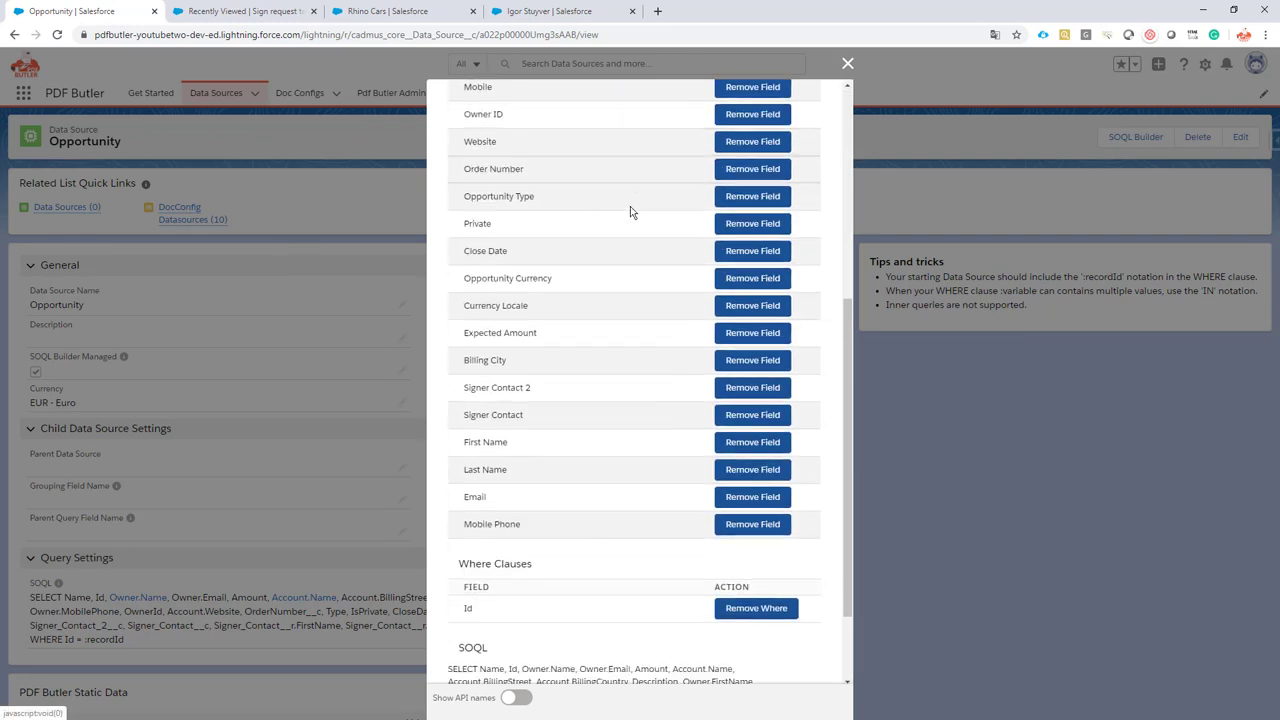
scroll(630, 206, "up", 6)
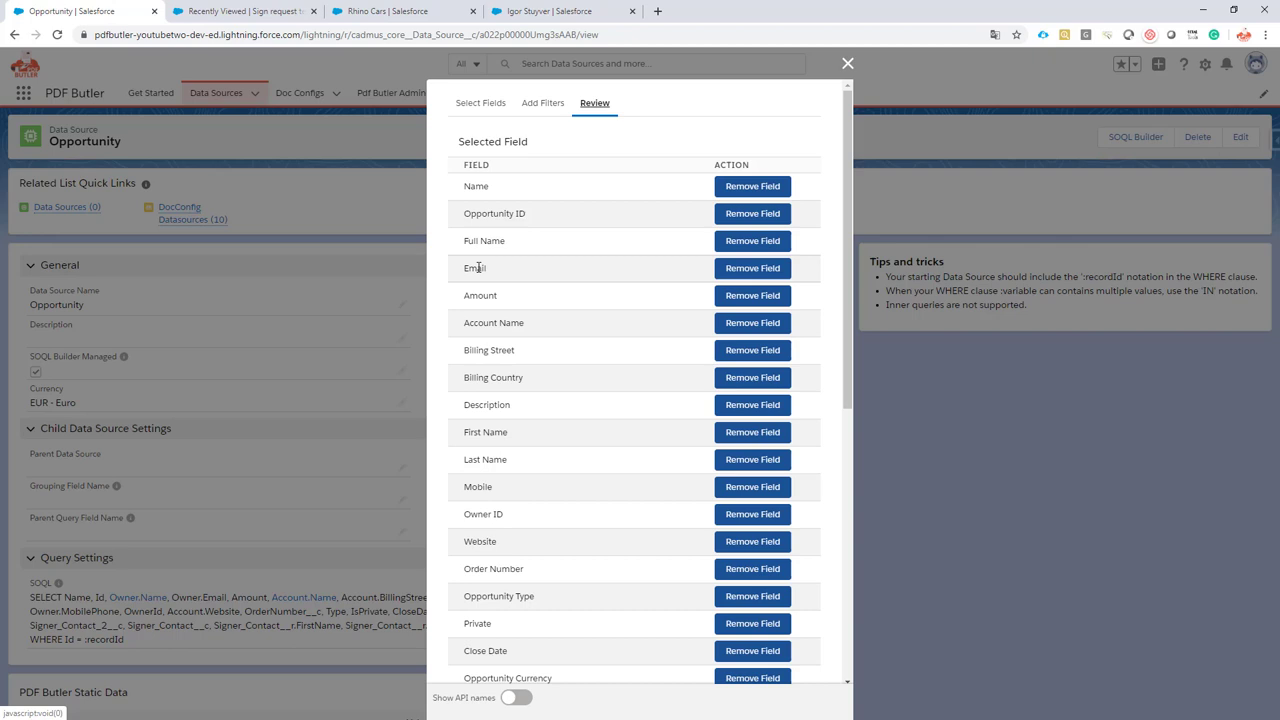
left_click(516, 697)
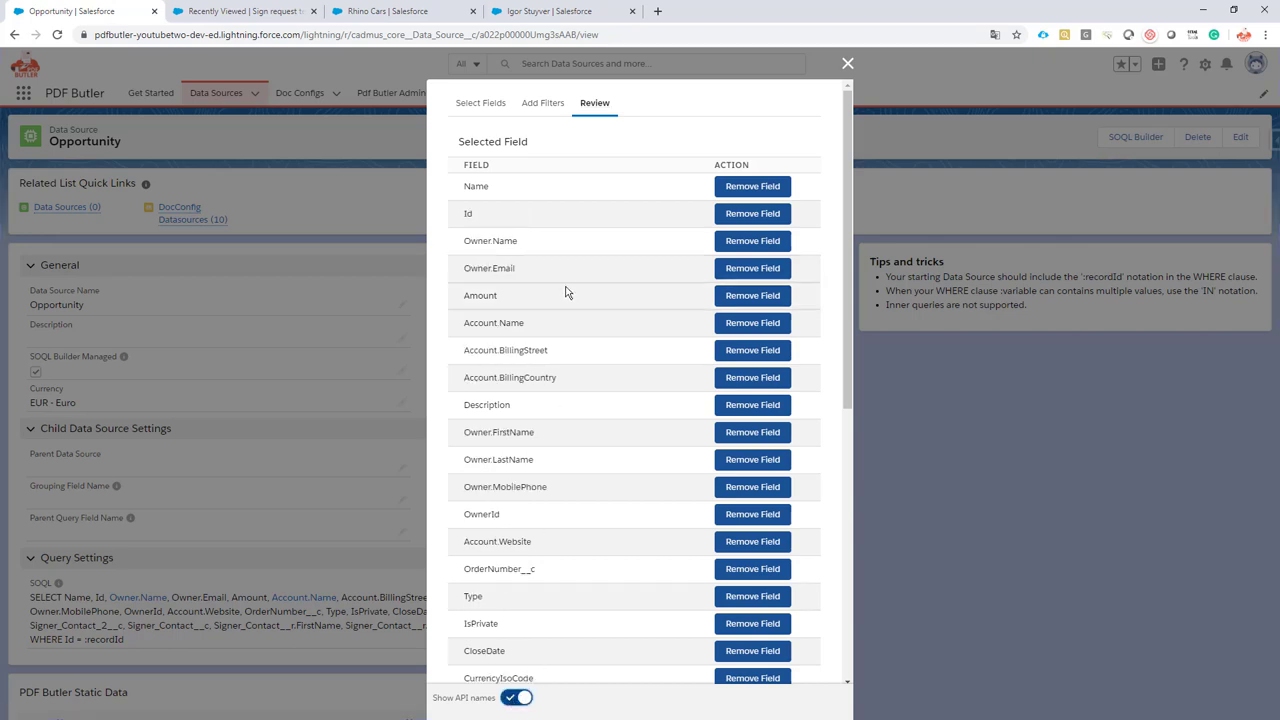
left_click_drag(464, 268, 518, 269)
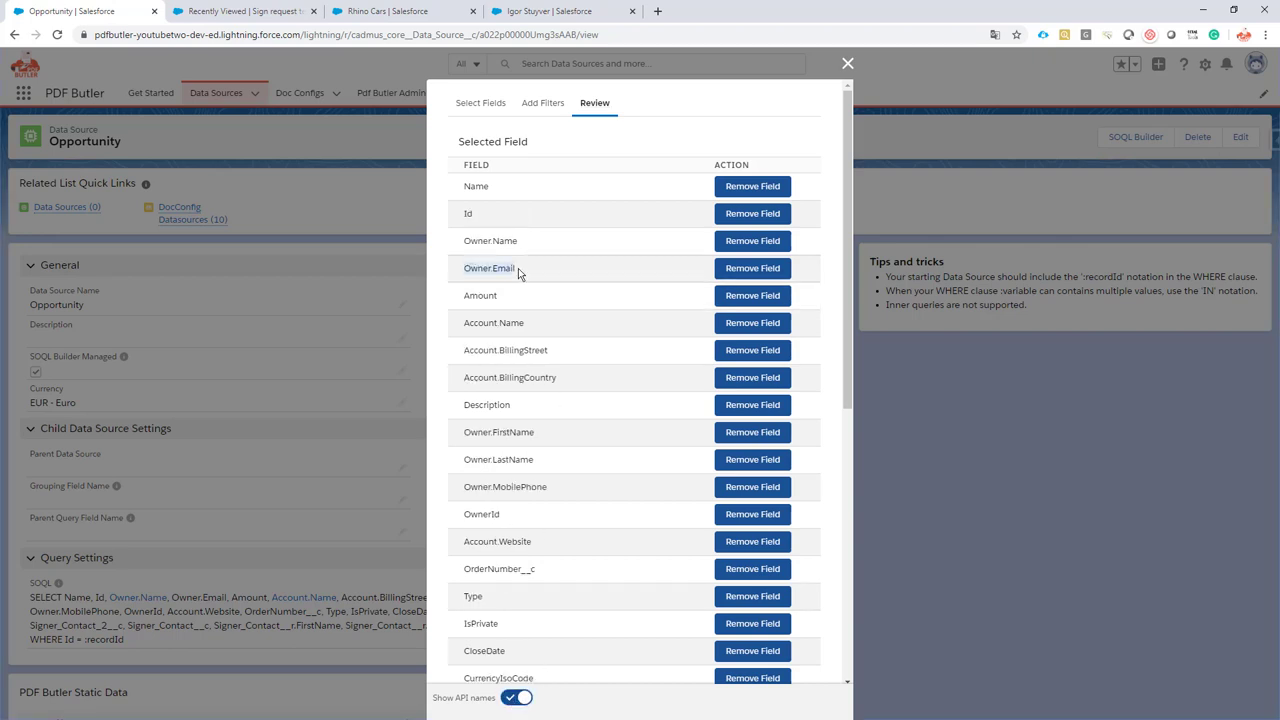
left_click(476, 434)
left_click_drag(480, 462, 538, 487)
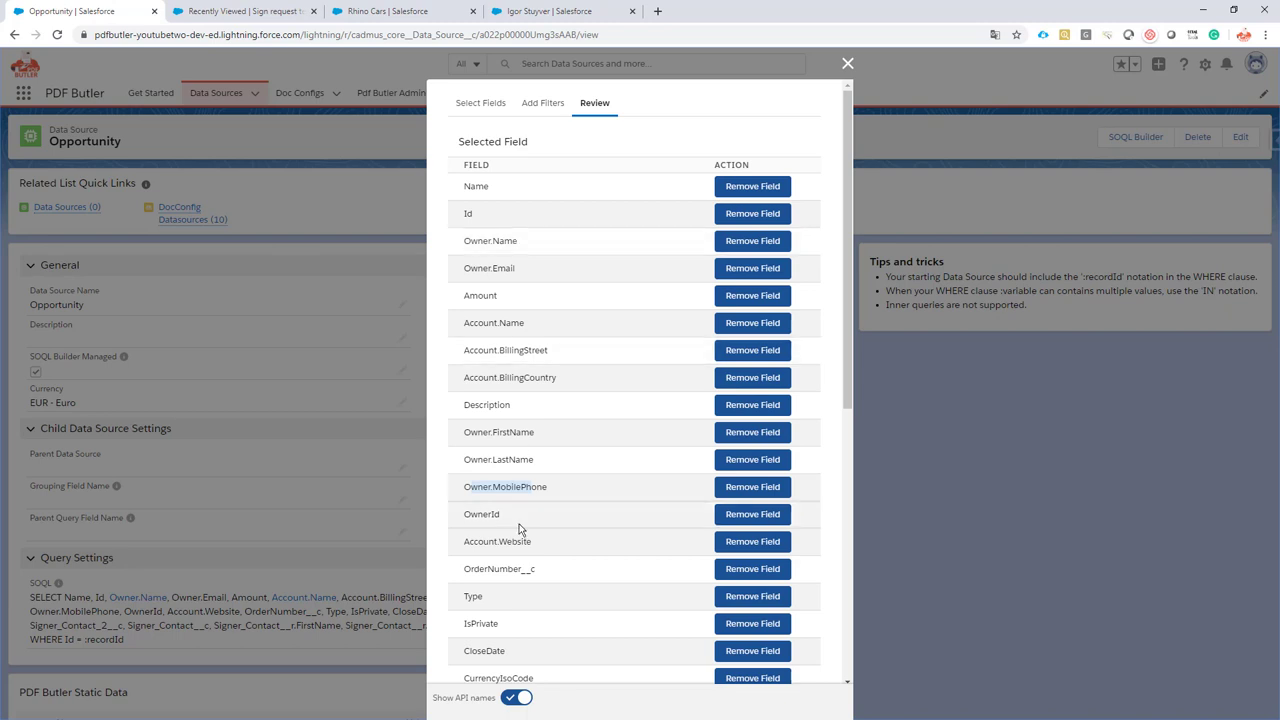
double_click(486, 513)
scroll(540, 428, "down", 5)
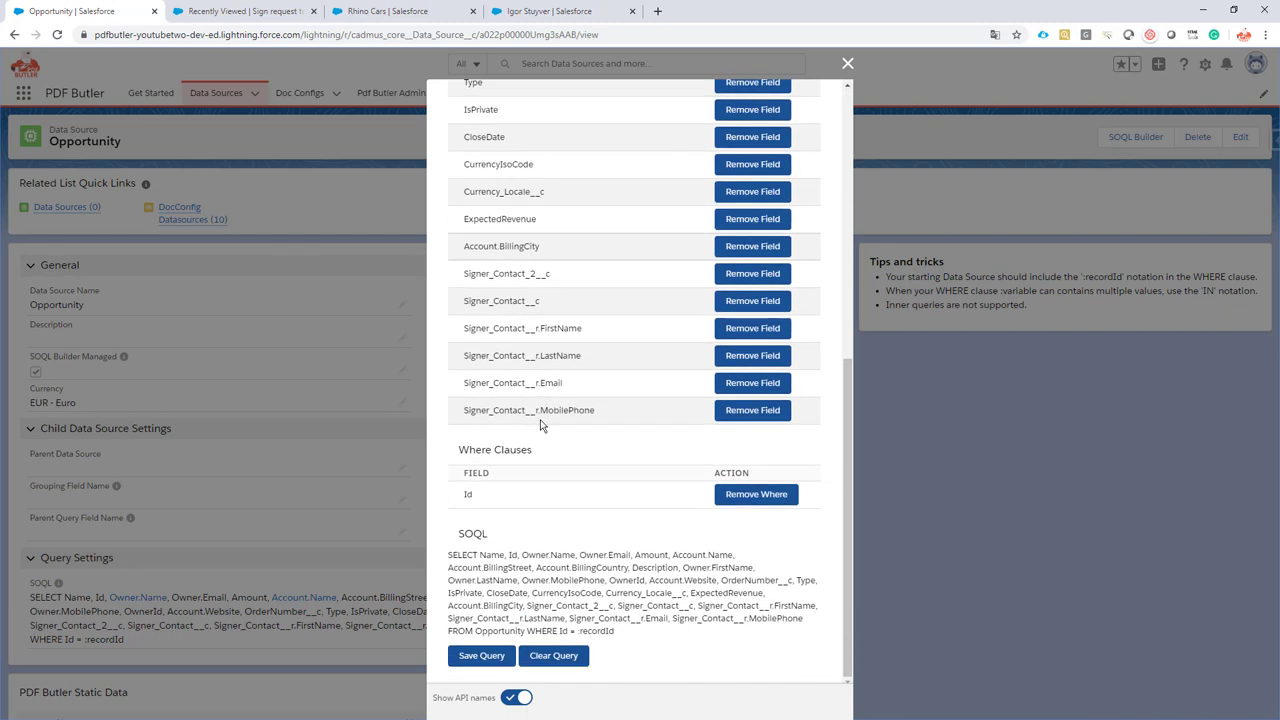
left_click(484, 656)
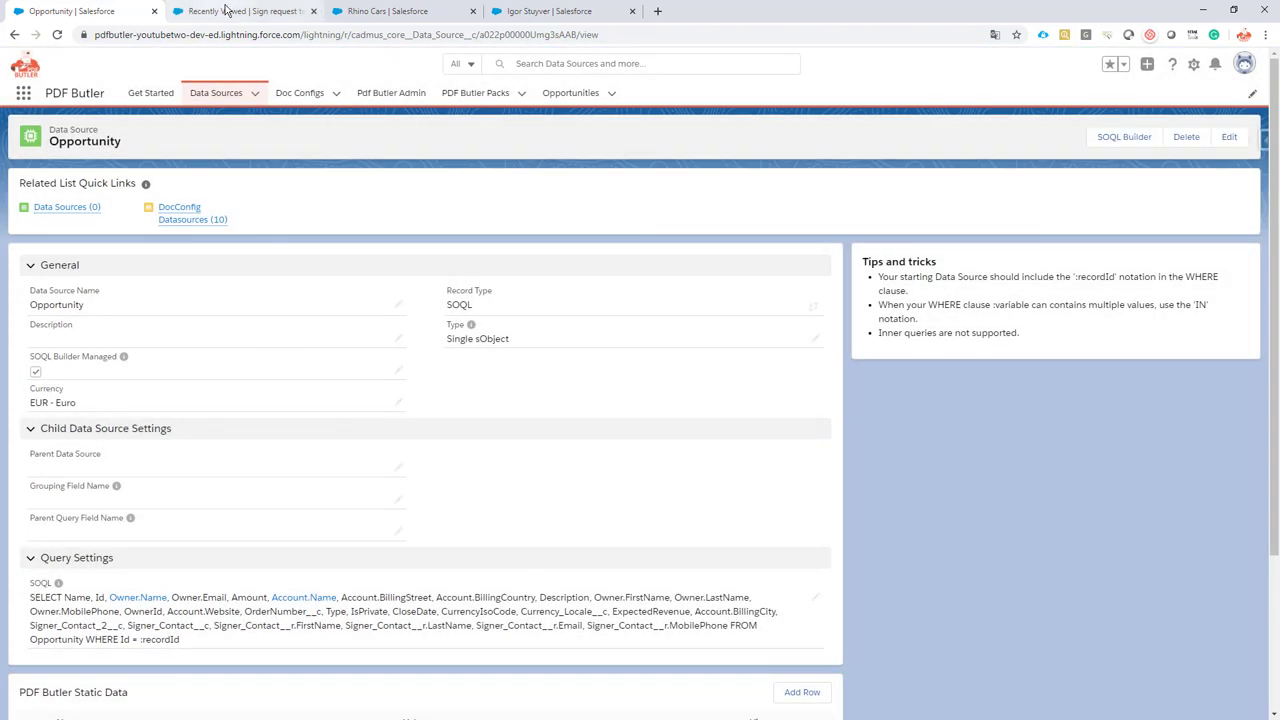
Step: Edit the sign request template "Sign butler demo - 1 signer" and proceed past its template definition to the Stakeholders stage
left_click(226, 11)
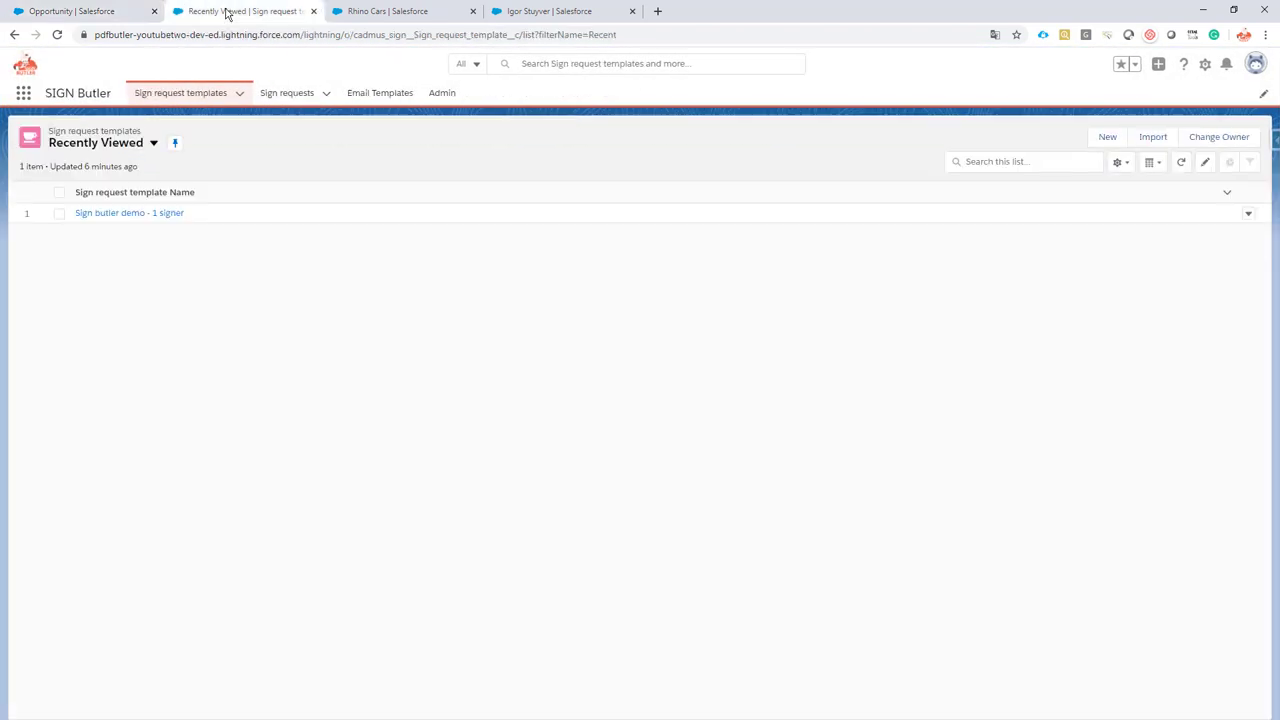
left_click(128, 214)
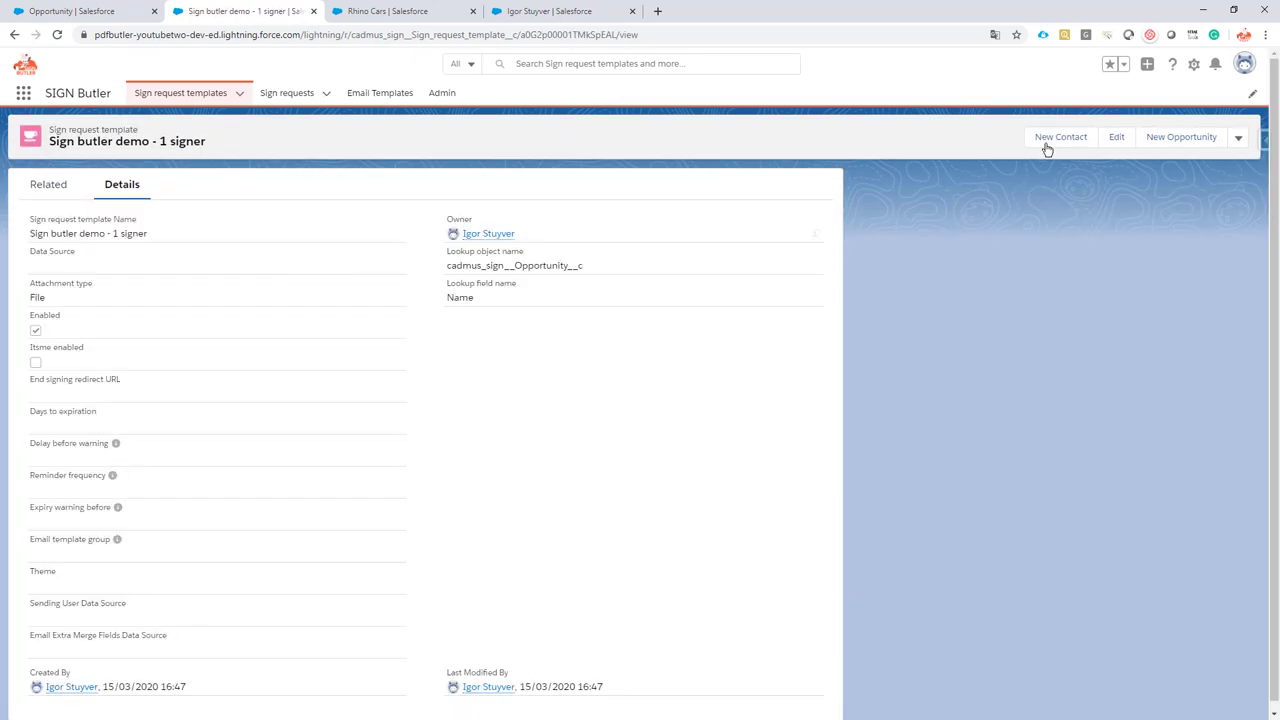
left_click(1112, 138)
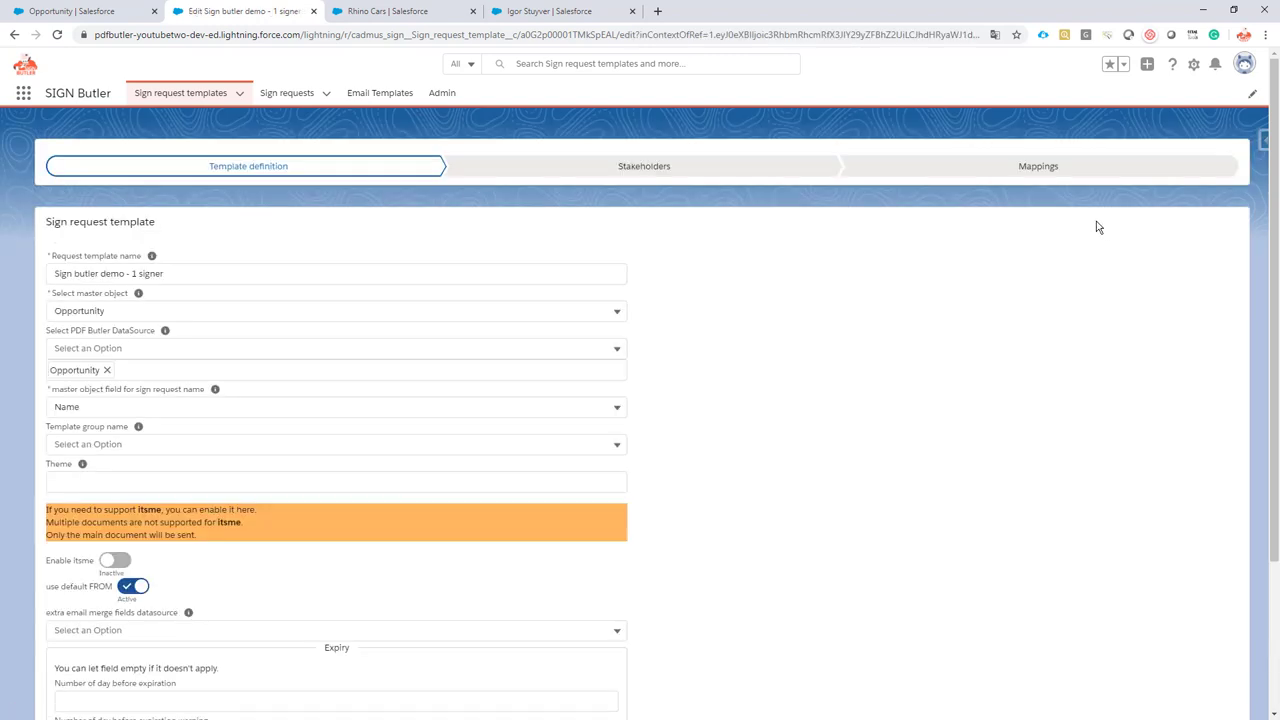
scroll(992, 308, "down", 3)
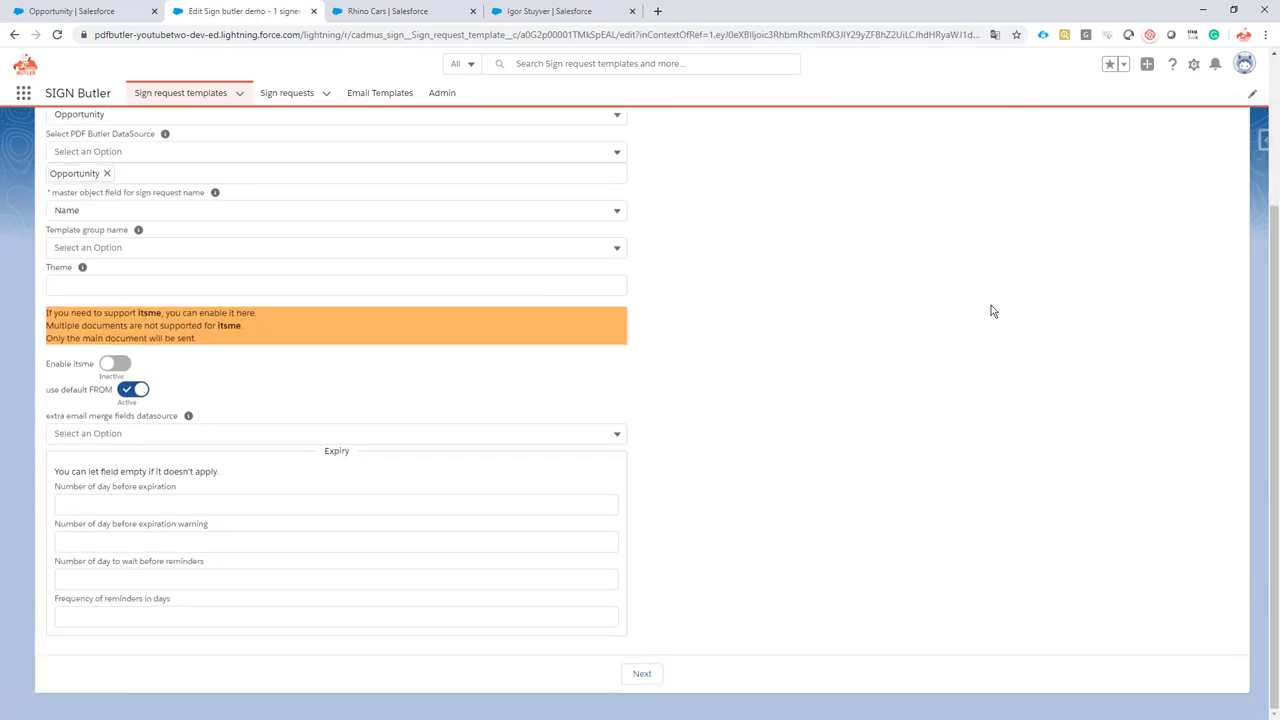
left_click(642, 674)
Step: Set the new stakeholder's order to 2 and role to Receiver, with Opportunity as the data source
left_click(120, 171)
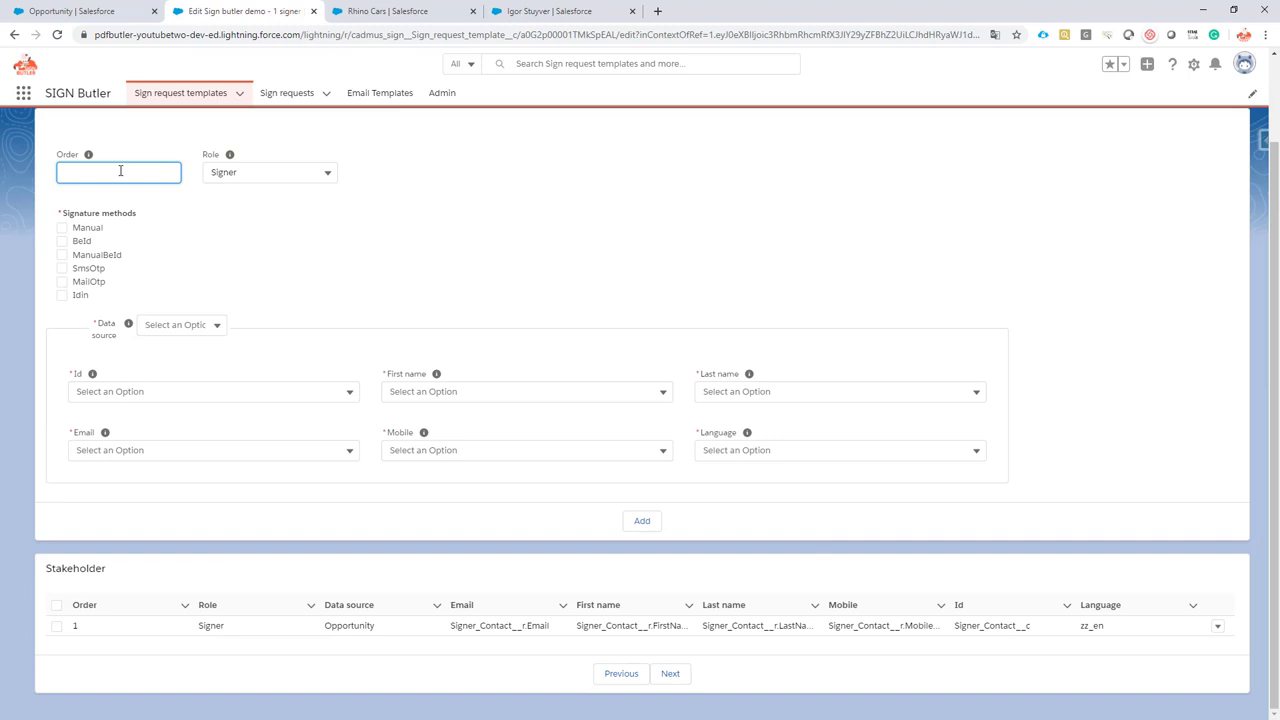
left_click(276, 173)
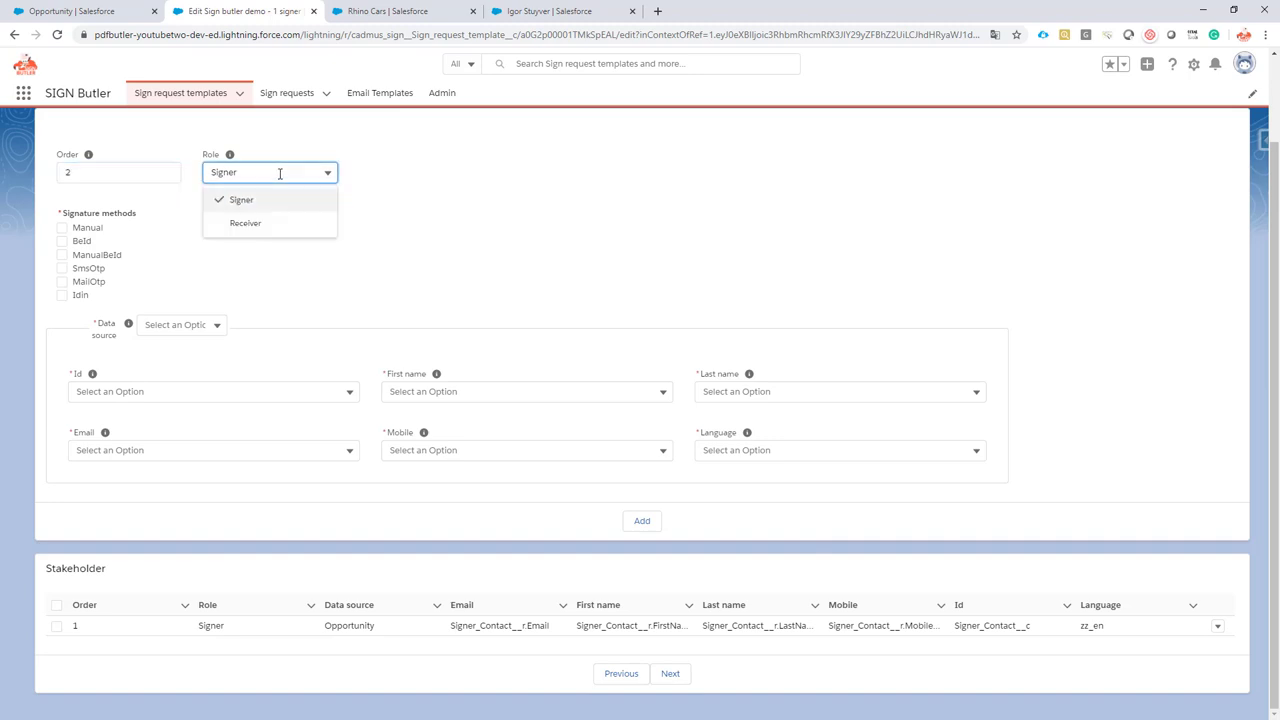
left_click(251, 227)
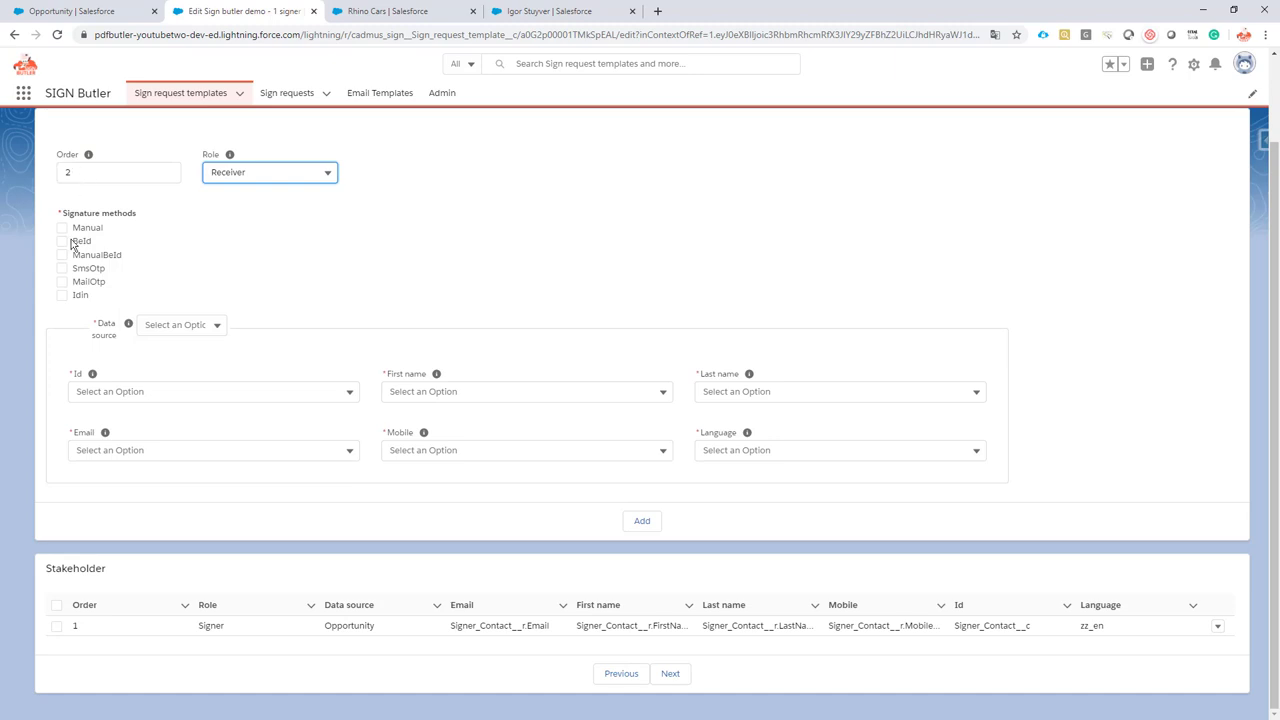
left_click(190, 318)
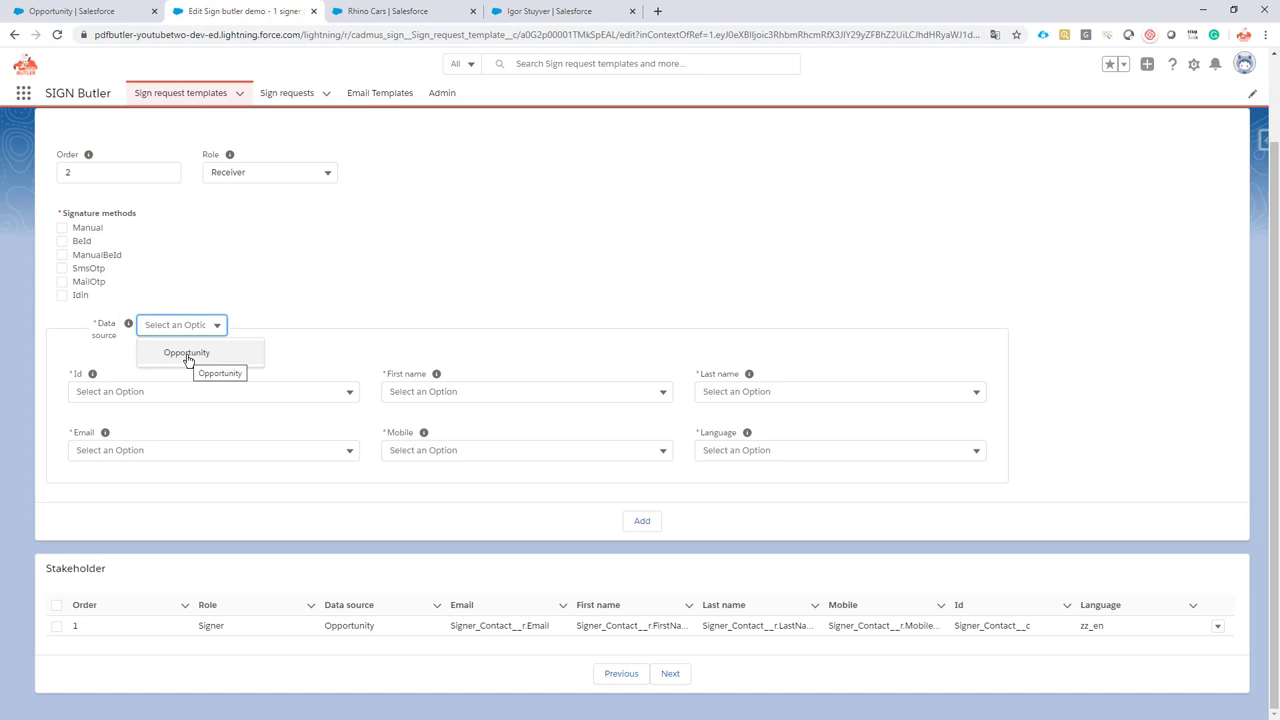
left_click(187, 355)
Step: Map the receiver's Id to OwnerId, First name to Owner.FirstName and Last name to Owner.LastName
left_click(146, 391)
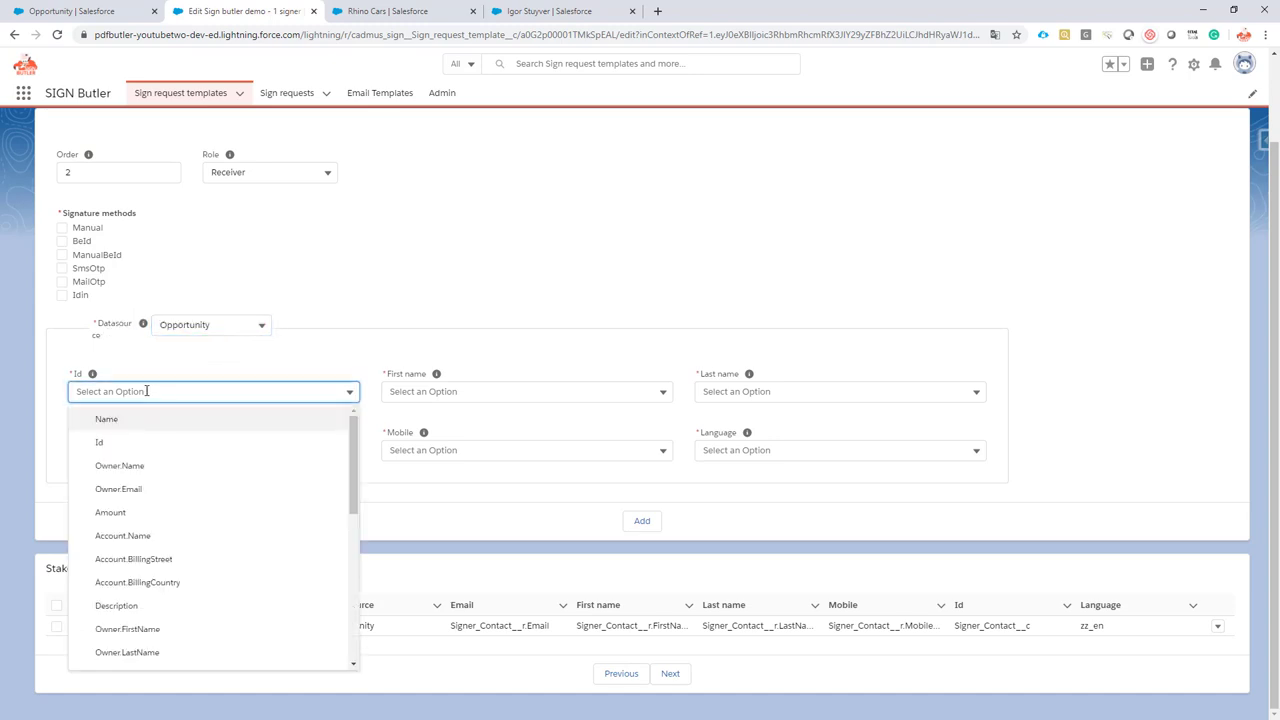
scroll(200, 461, "down", 5)
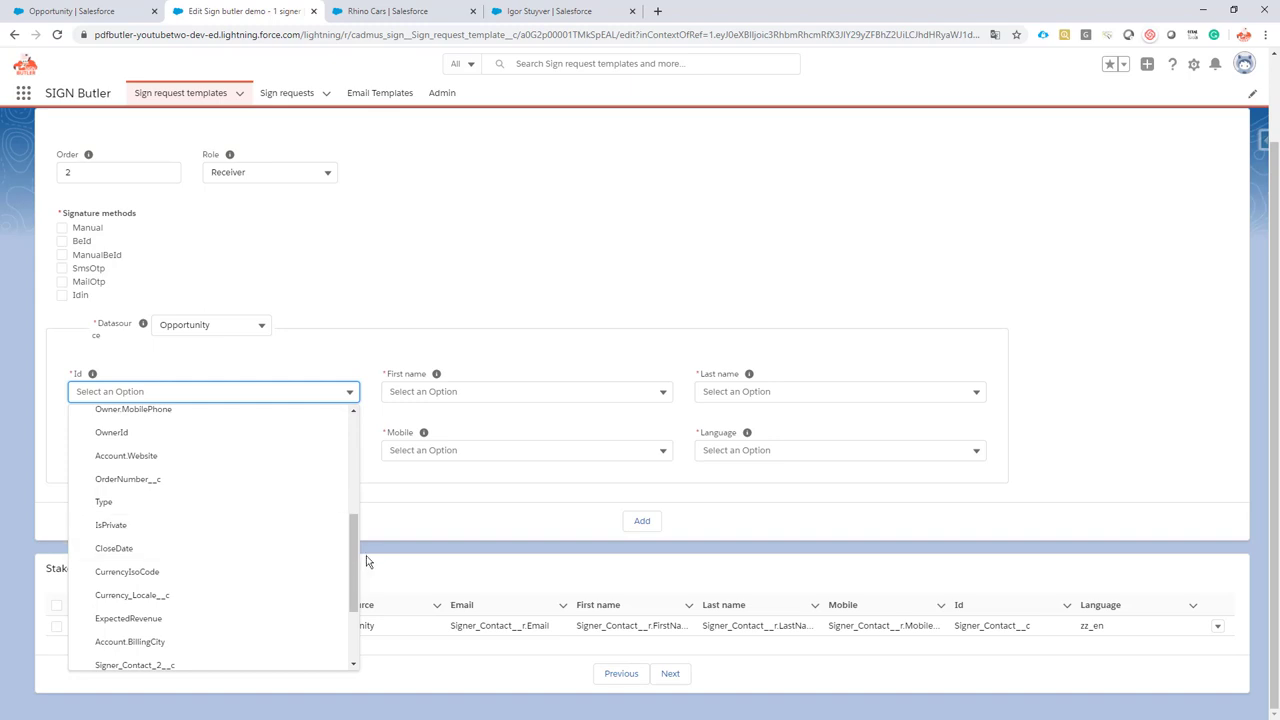
left_click(138, 436)
left_click(480, 391)
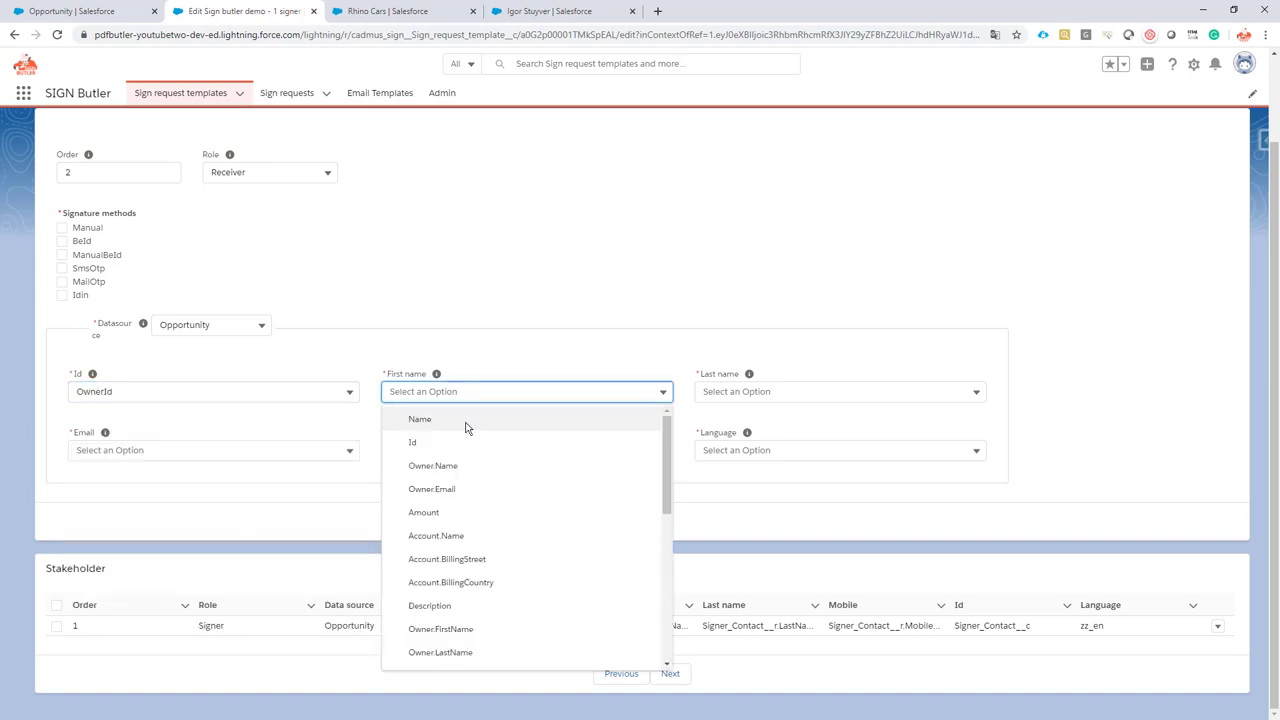
scroll(466, 477, "down", 3)
left_click(489, 499)
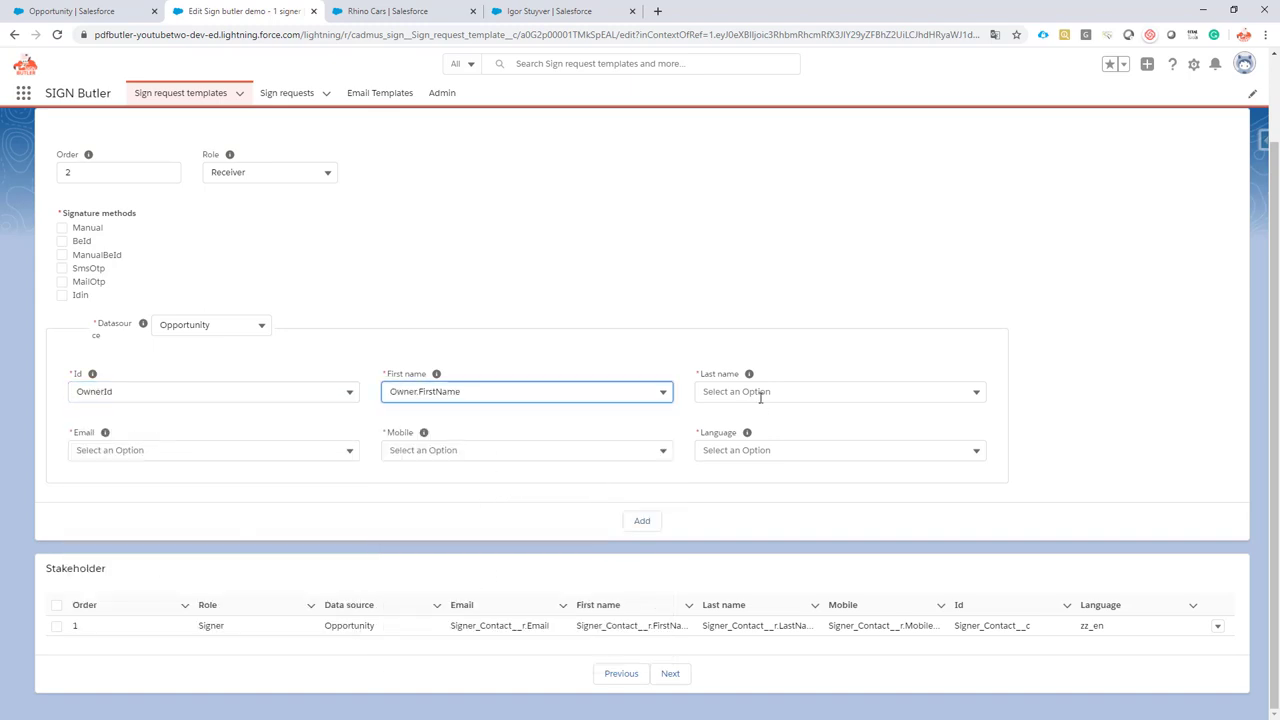
left_click(752, 391)
scroll(768, 463, "down", 1)
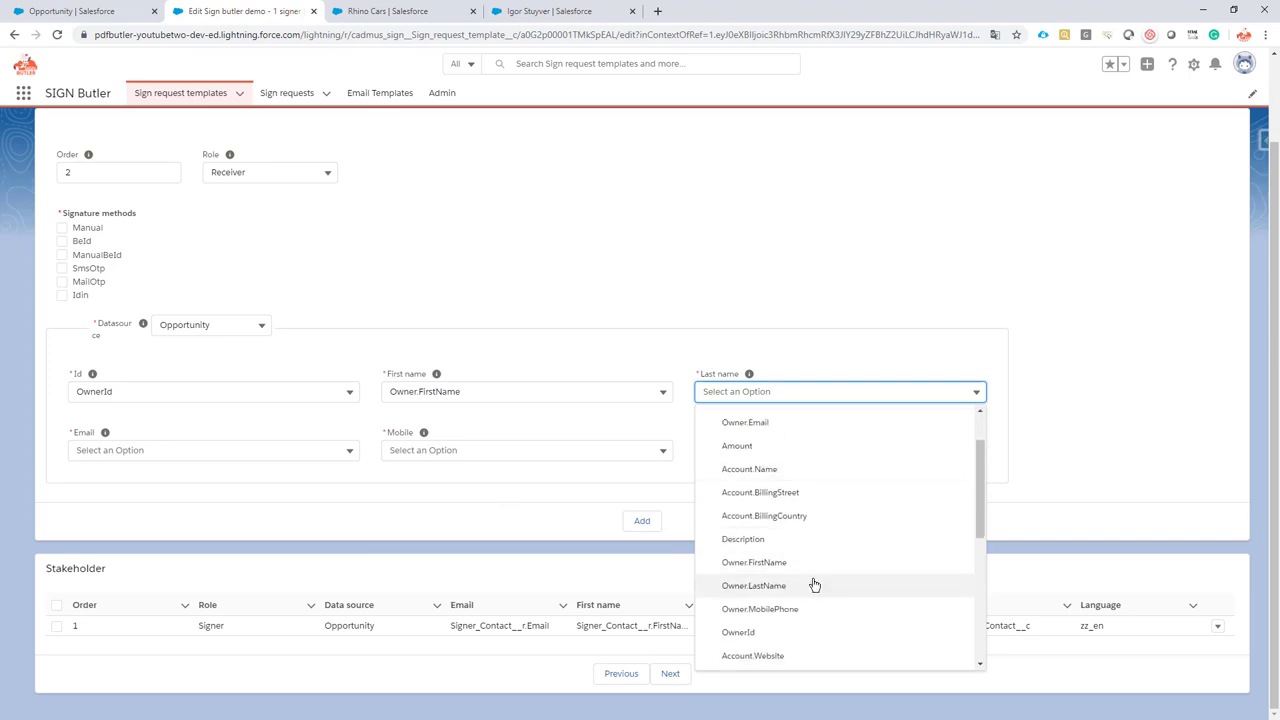
left_click(790, 611)
Step: Map the receiver's Email to Owner.Email and Mobile to Owner.MobilePhone
left_click(197, 451)
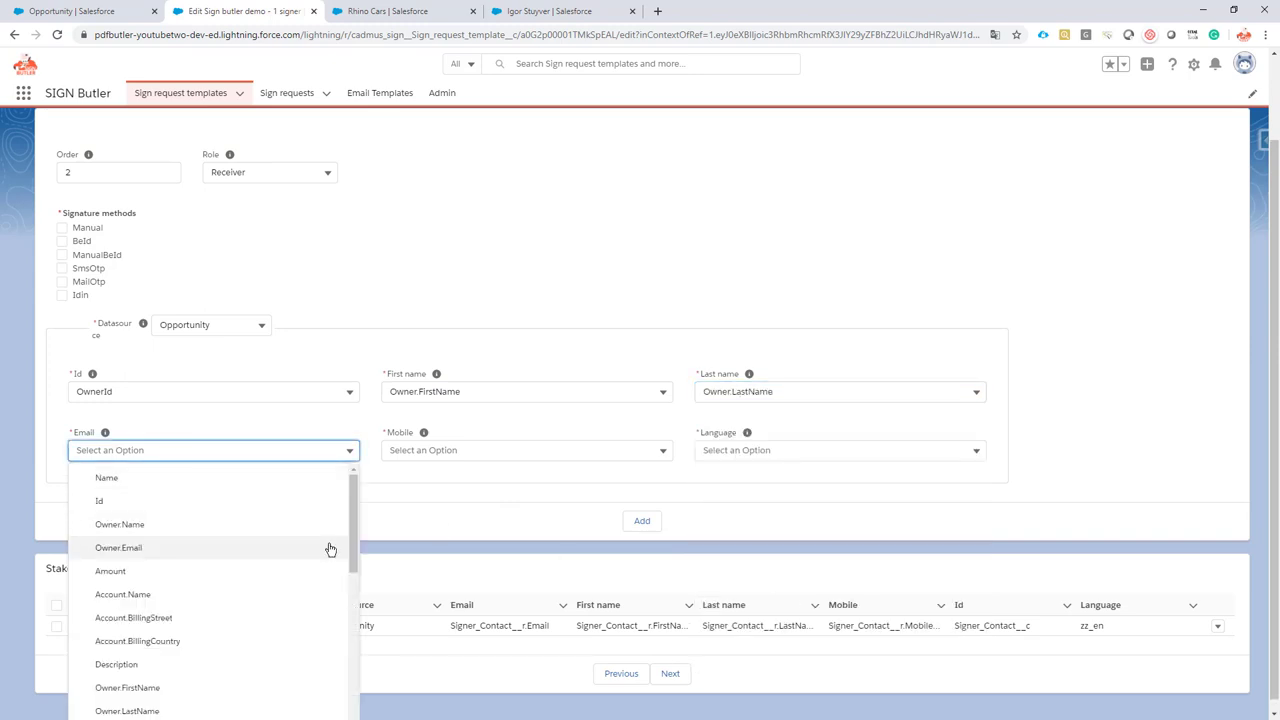
left_click(266, 546)
left_click(428, 450)
scroll(486, 506, "down", 5)
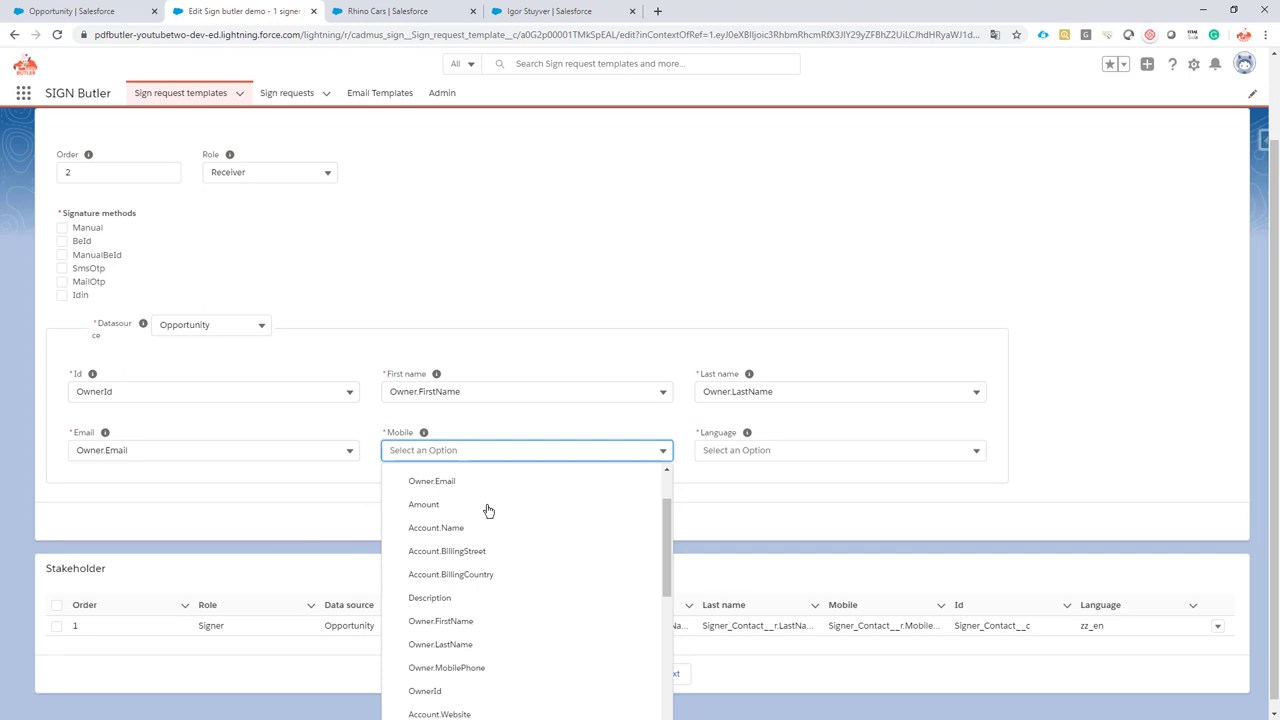
left_click(497, 601)
Step: Set the receiver's Language to "Not mapped: Use Dutch"
left_click(755, 450)
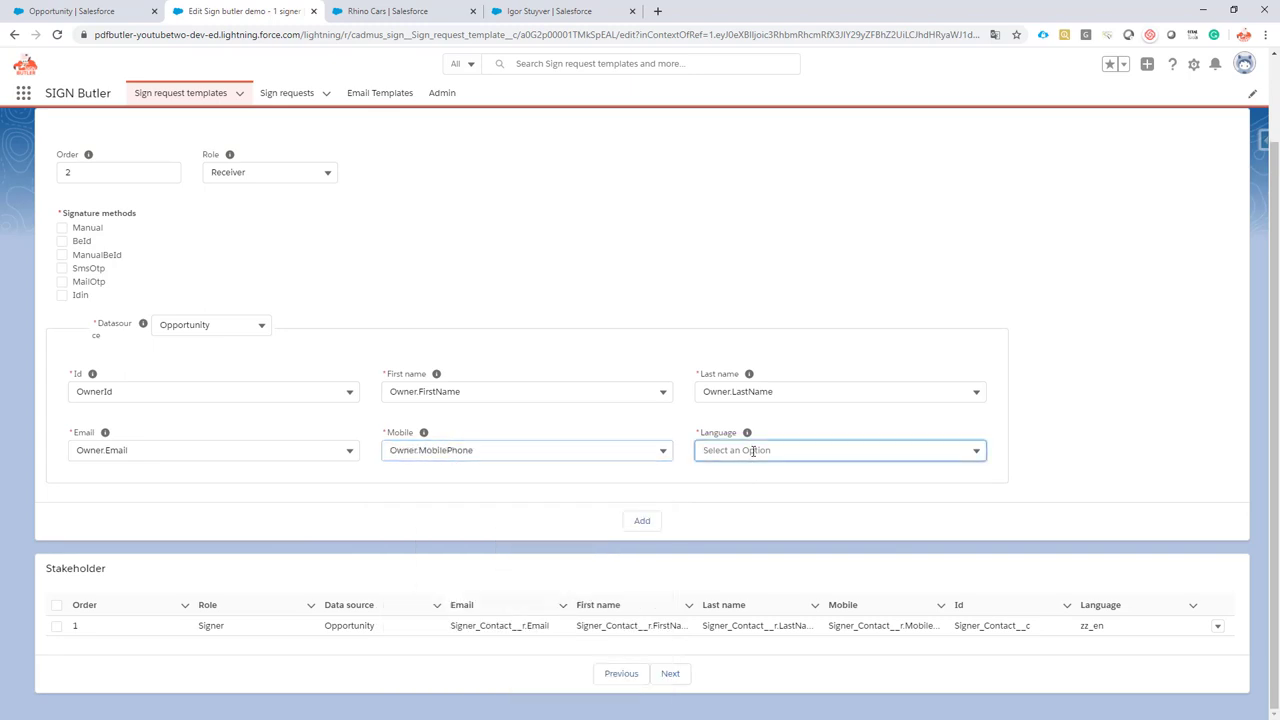
scroll(860, 530, "down", 2)
scroll(860, 525, "down", 2)
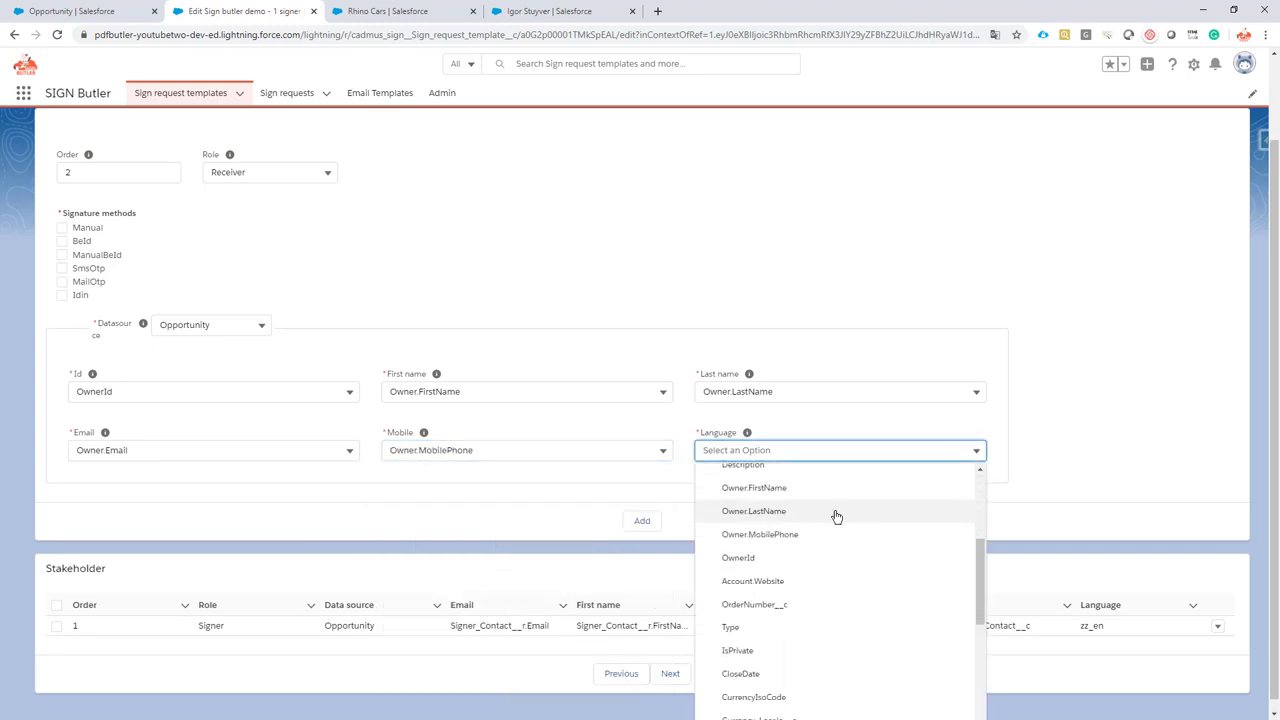
scroll(836, 517, "down", 1)
scroll(840, 540, "down", 5)
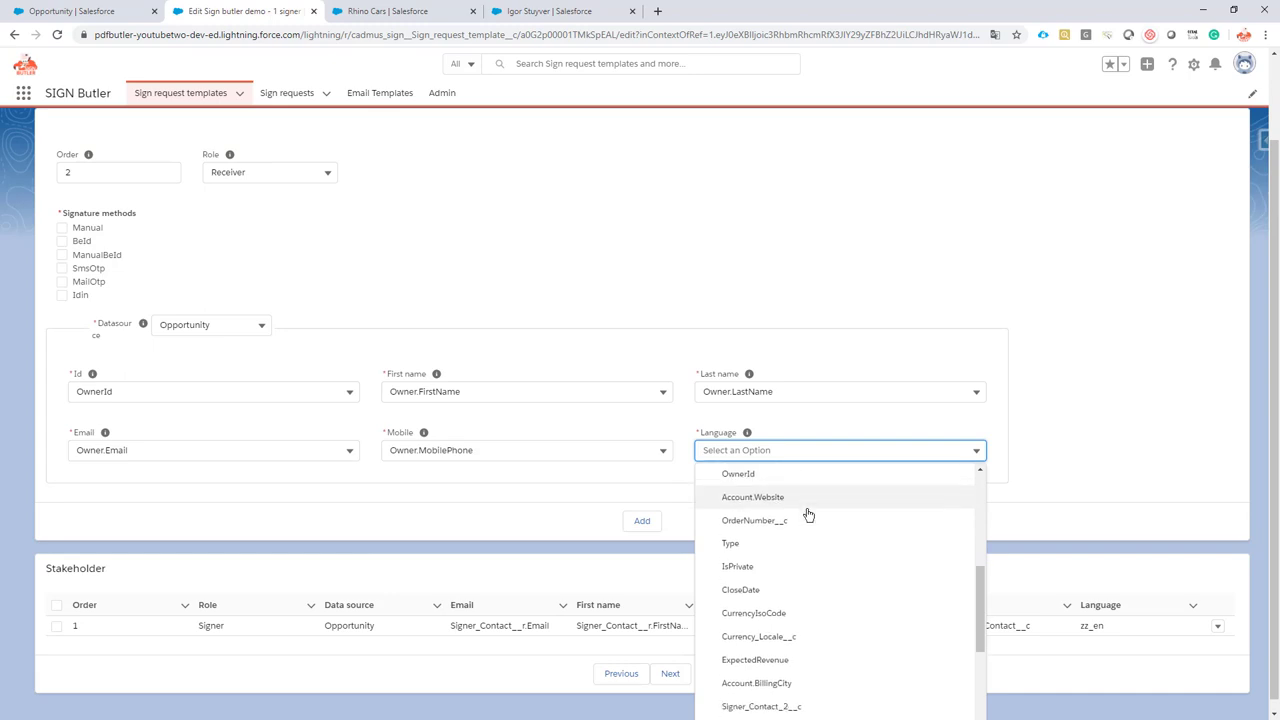
scroll(845, 590, "down", 1)
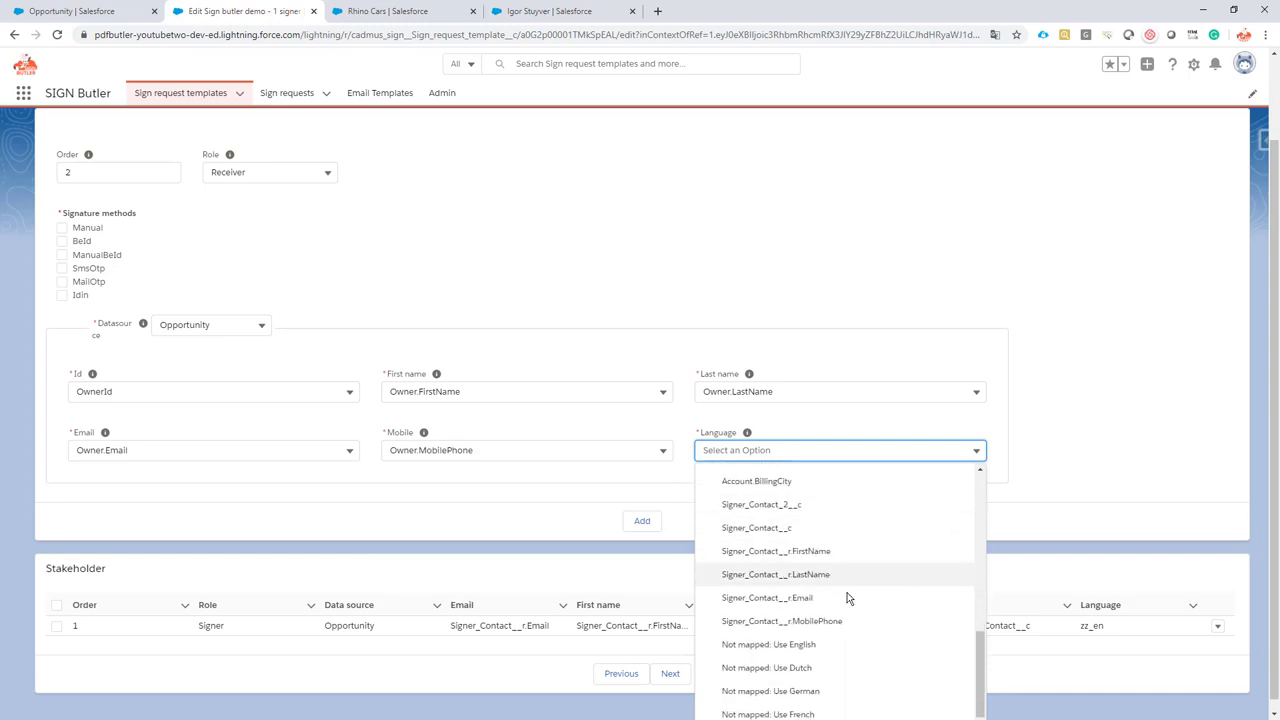
left_click(780, 670)
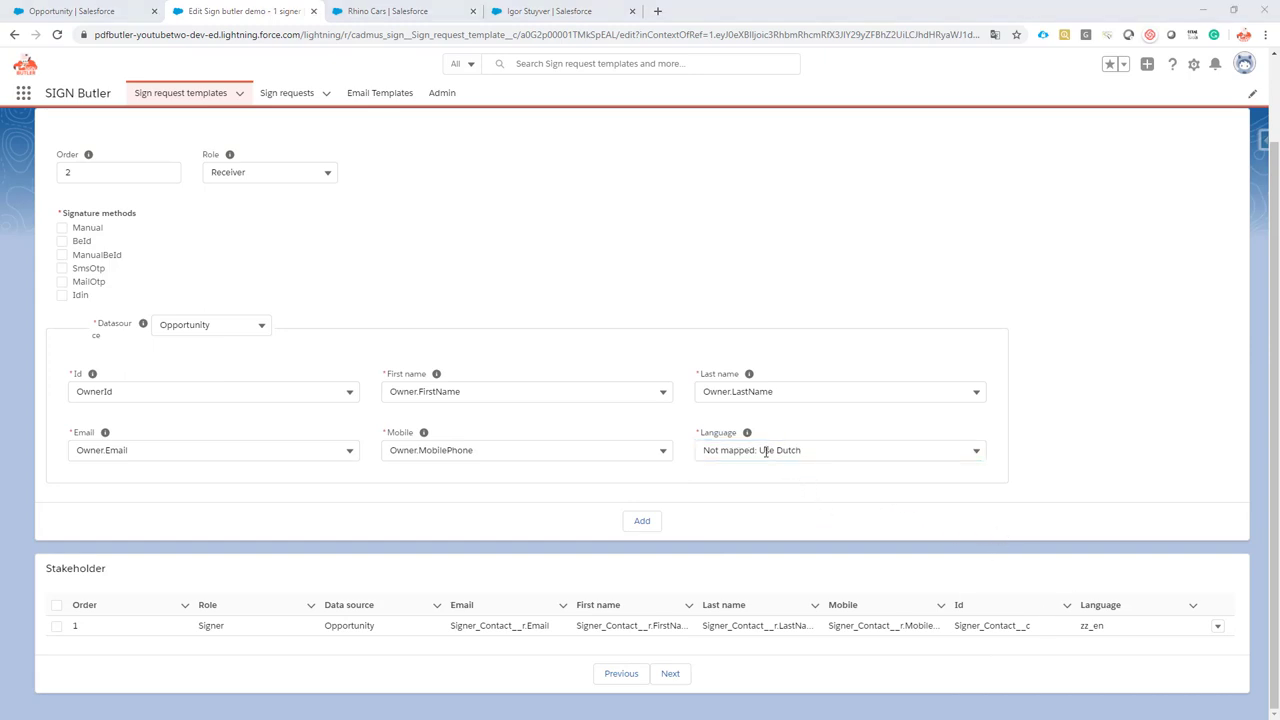
Step: Add the receiver as a stakeholder and submit the template with its current file mapping
left_click(642, 522)
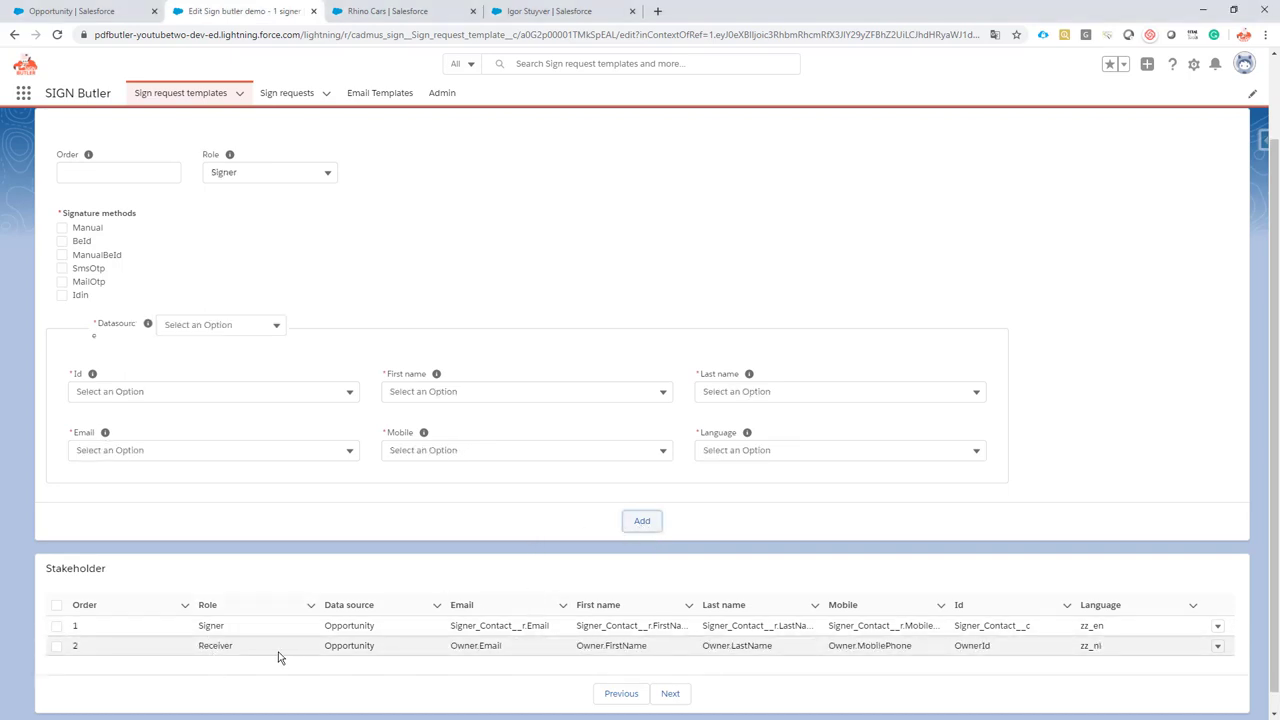
left_click(672, 694)
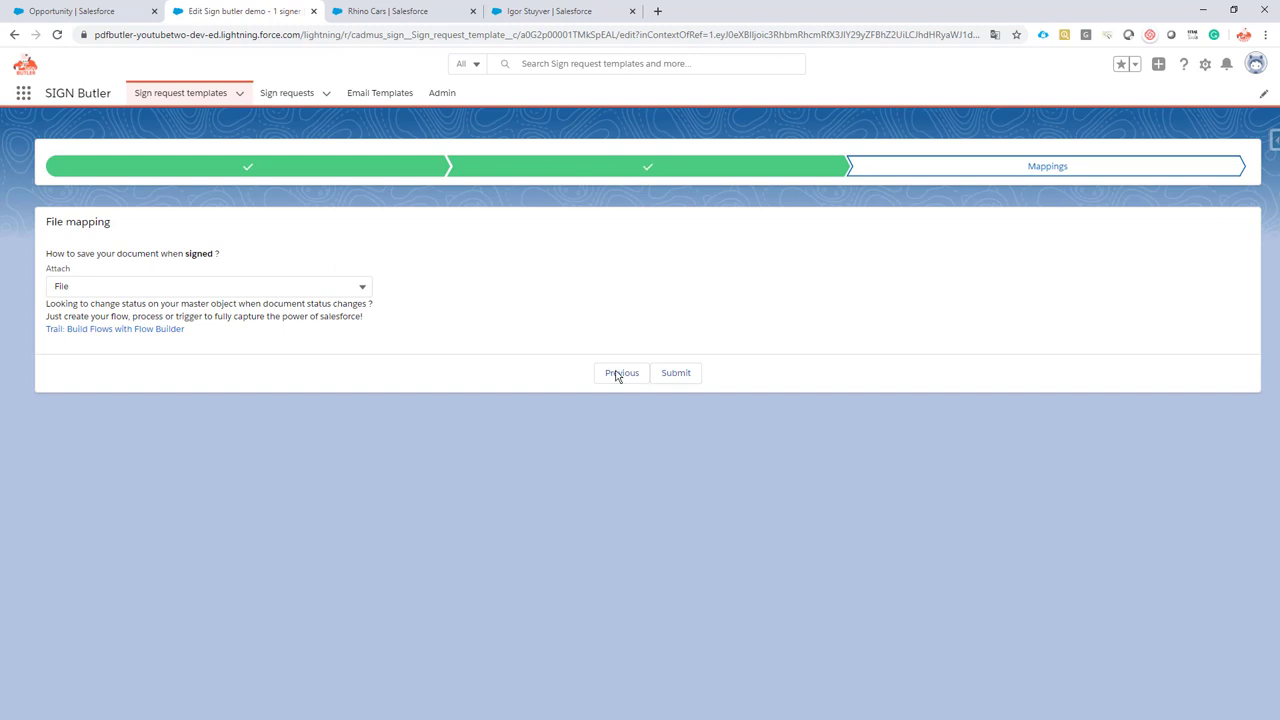
left_click(674, 373)
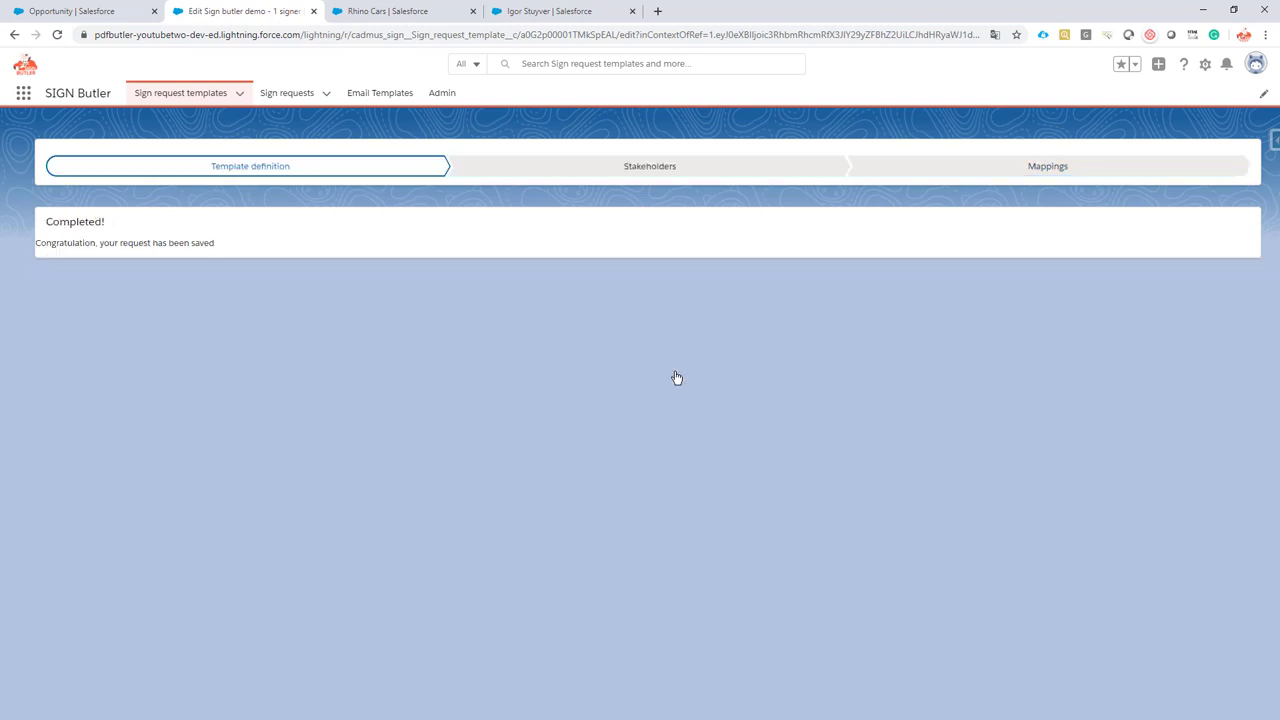
Step: Open the sign request template "Sign butler demo - 1 signer" and check its related stakeholders
left_click(163, 94)
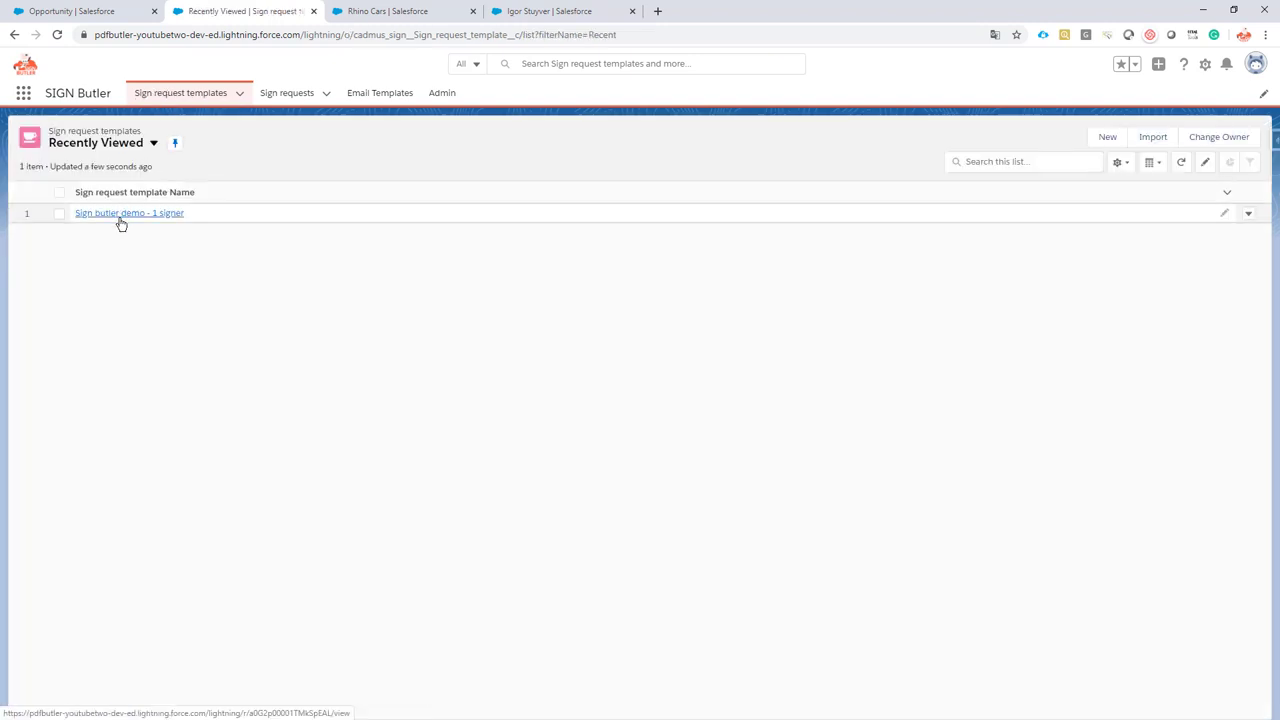
left_click(120, 214)
left_click(60, 190)
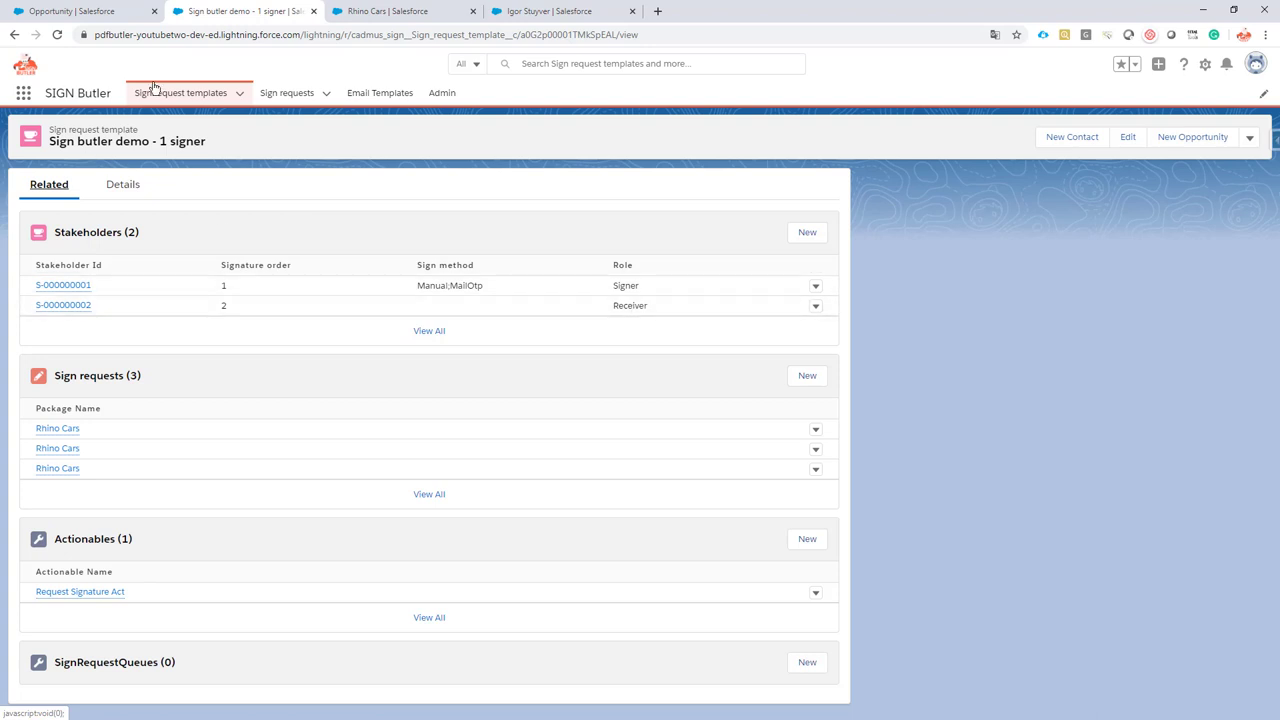
Step: Generate the "SIGN Butler - Demo" PDF from the Rhino Cars opportunity to send a sign request
left_click(403, 12)
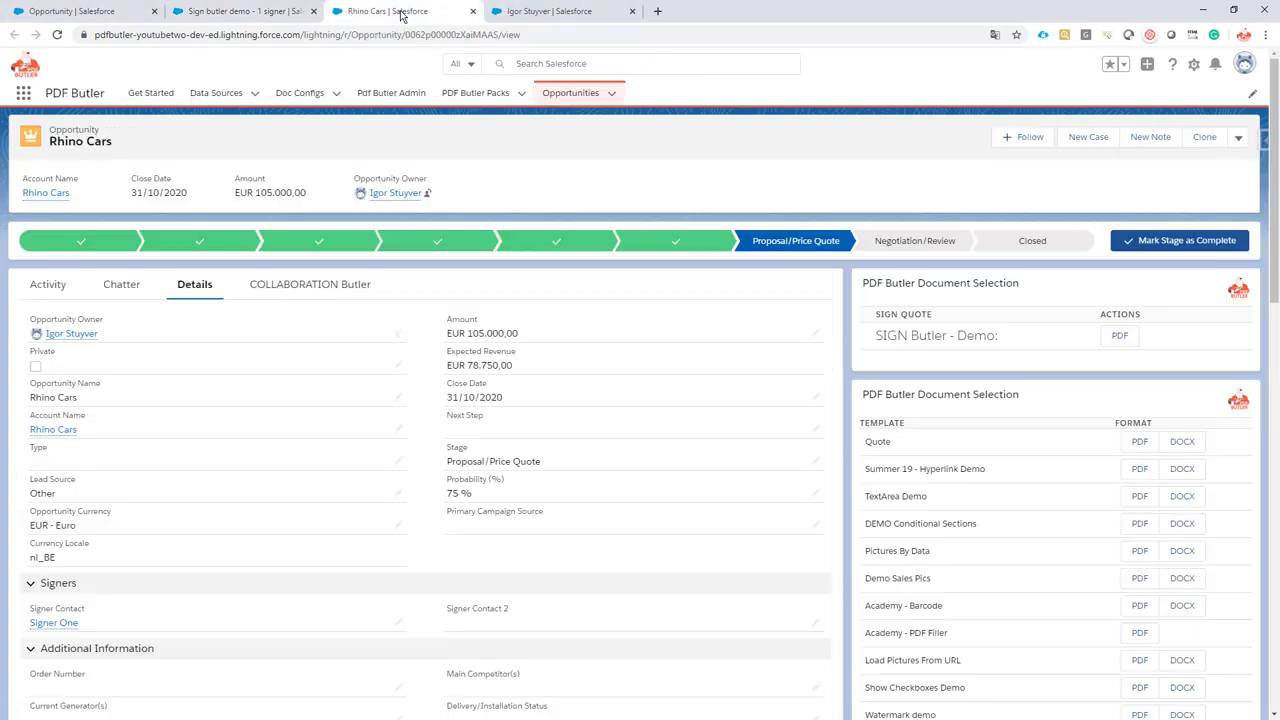
left_click(1120, 337)
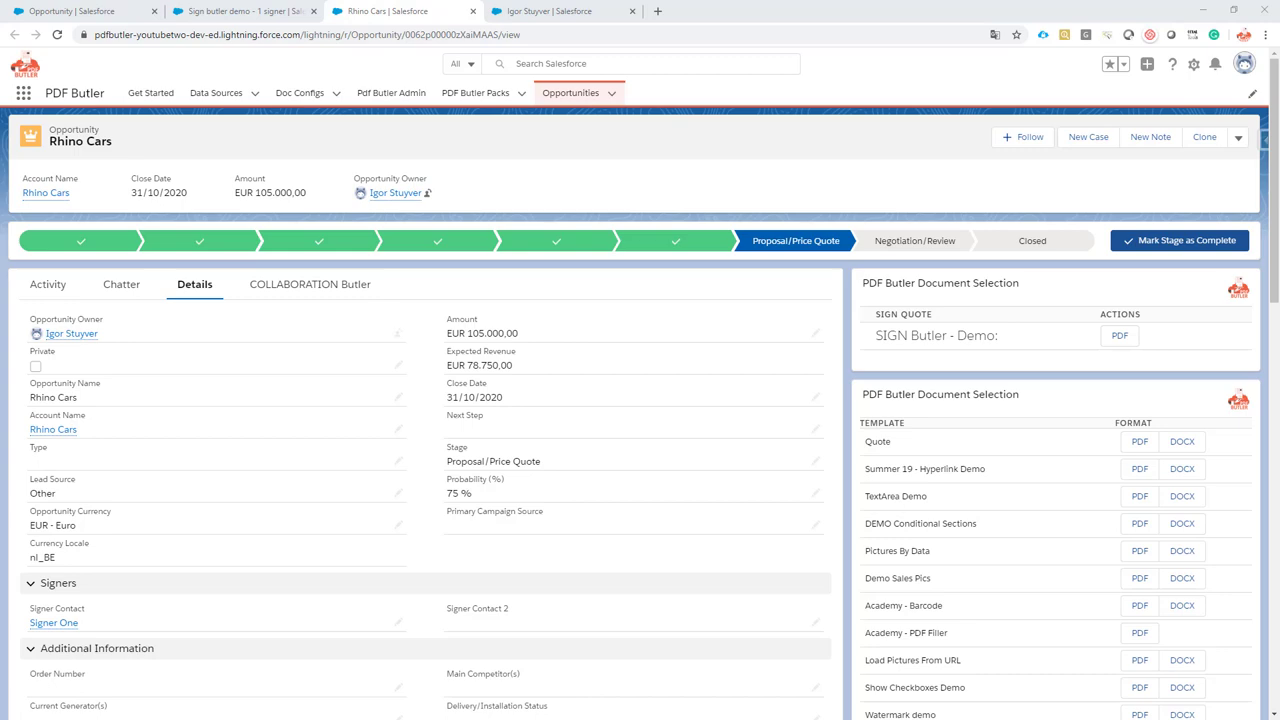
Step: Switch to Outlook, download the blocked images in the Rhino Cars notification email and examine its follow-up subject line
key("alt+Tab")
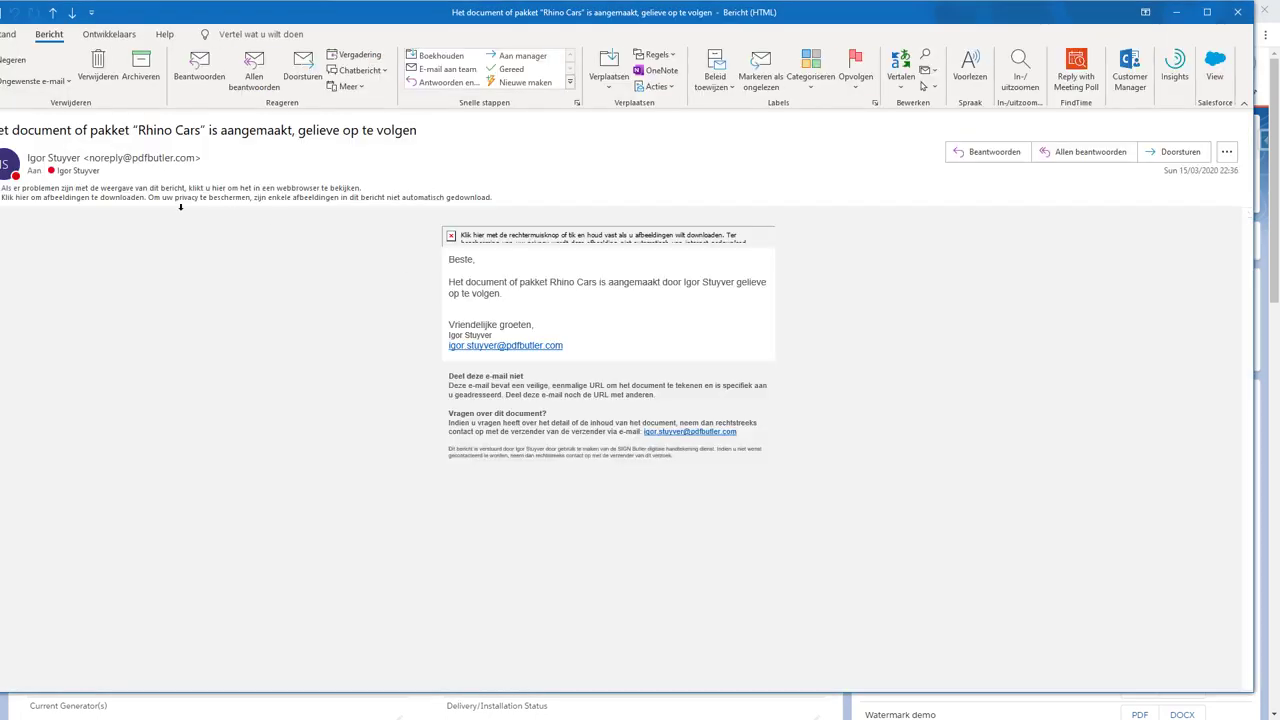
left_click(160, 196)
left_click(162, 206)
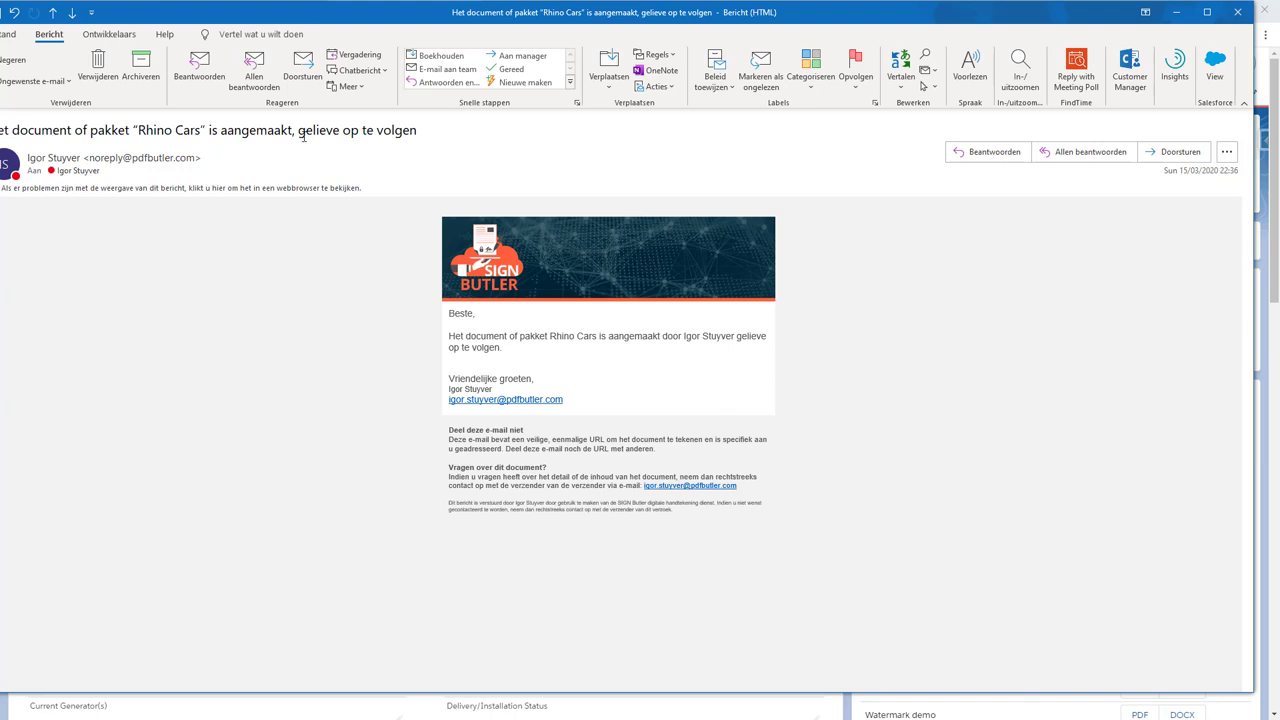
left_click_drag(298, 131, 416, 130)
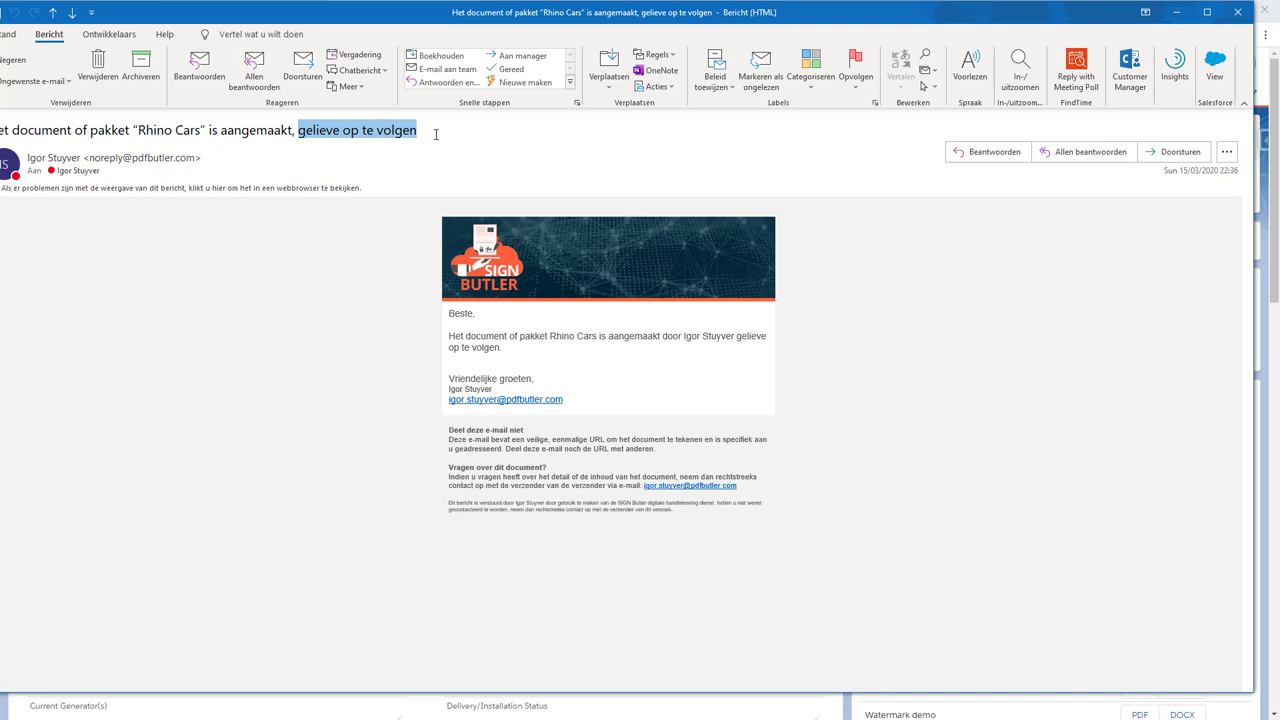
left_click(436, 134)
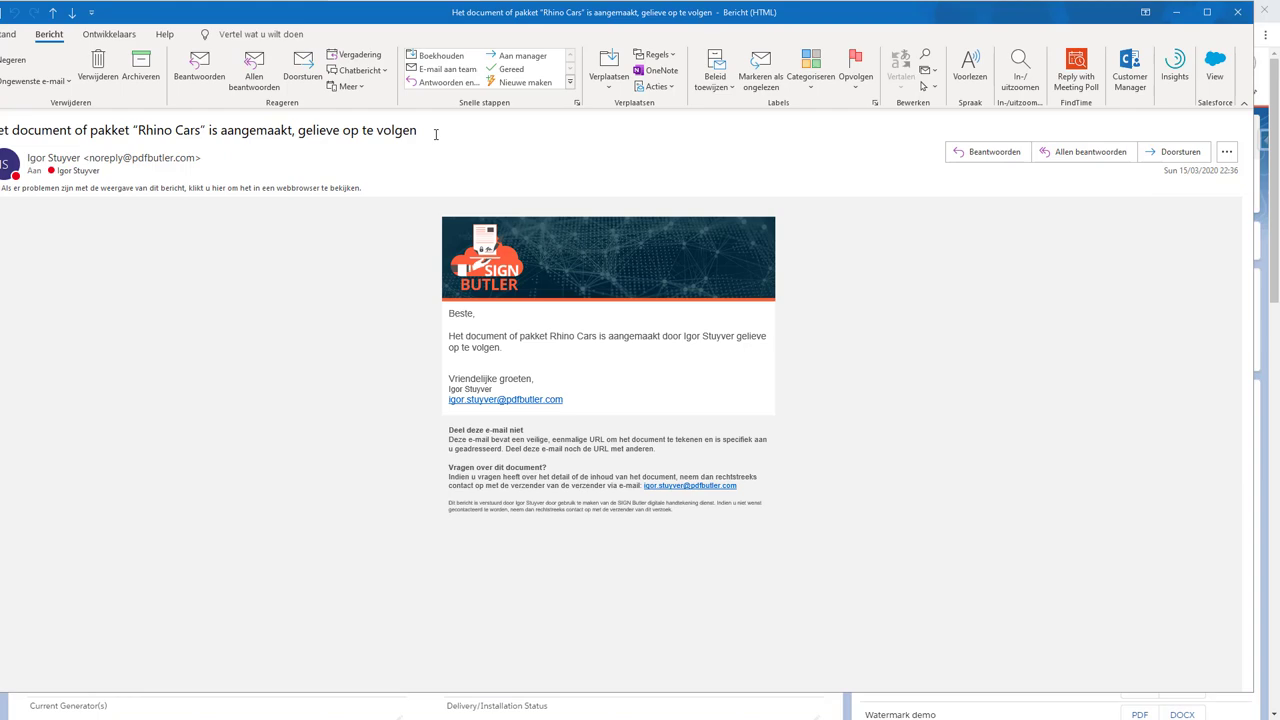
Step: Switch back to Salesforce in the browser and sort the SIGN Butler sign requests by Created Date, newest first
key("alt+Tab")
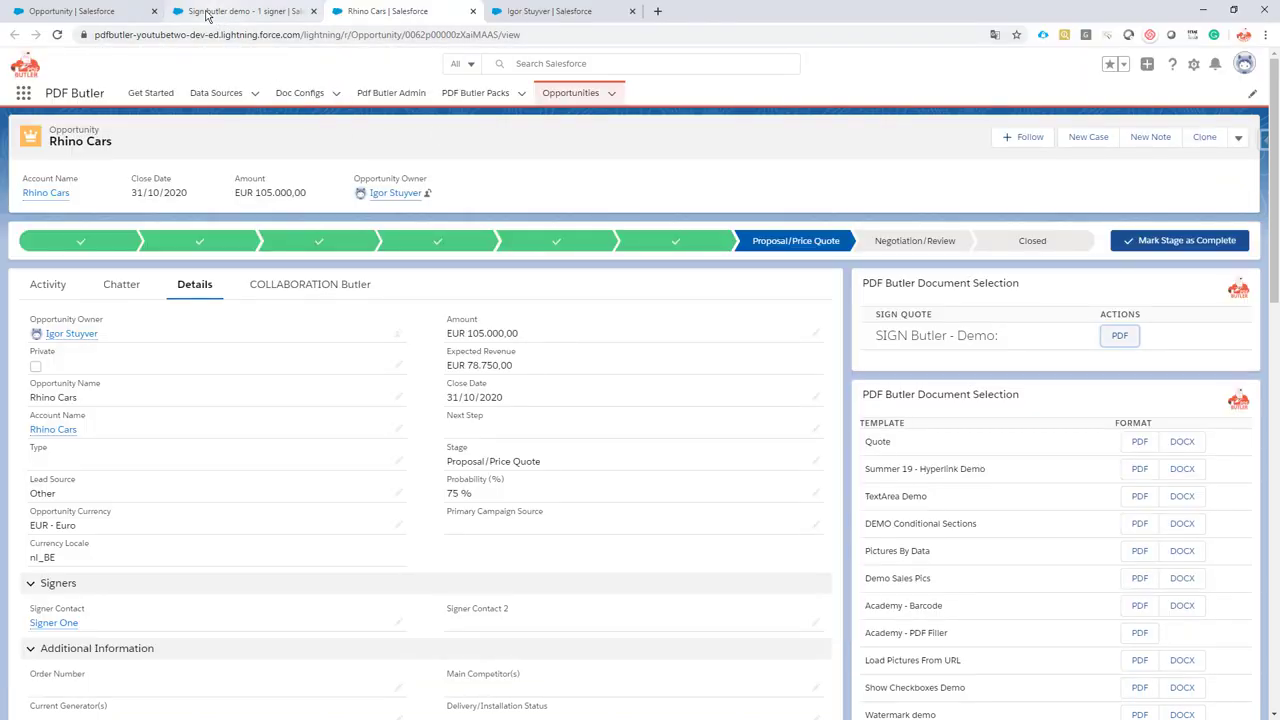
left_click(85, 12)
left_click(240, 11)
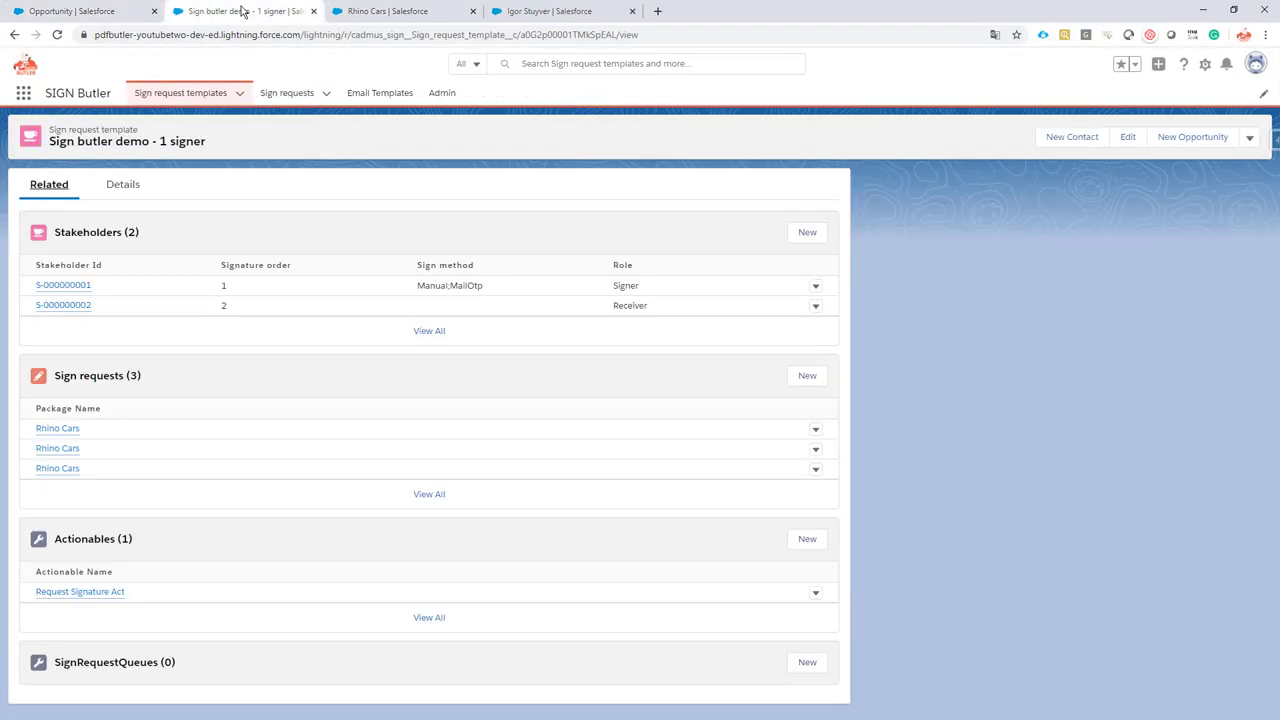
left_click(285, 94)
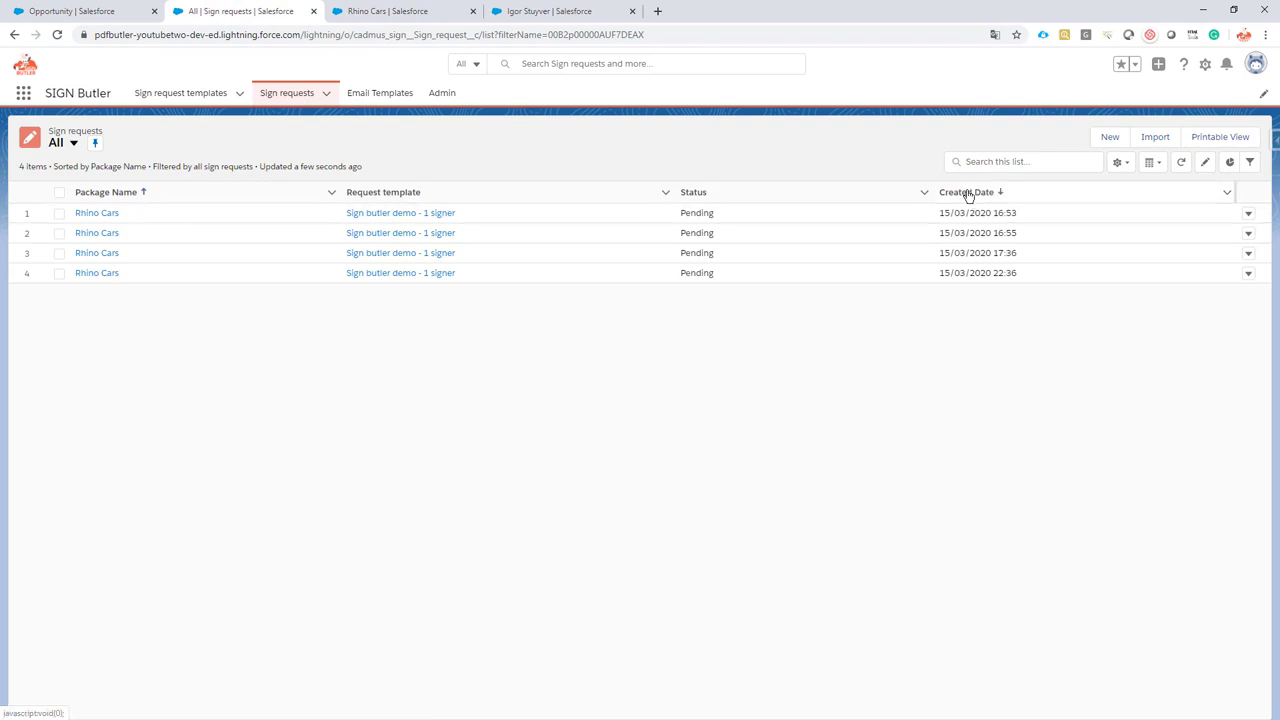
left_click(967, 193)
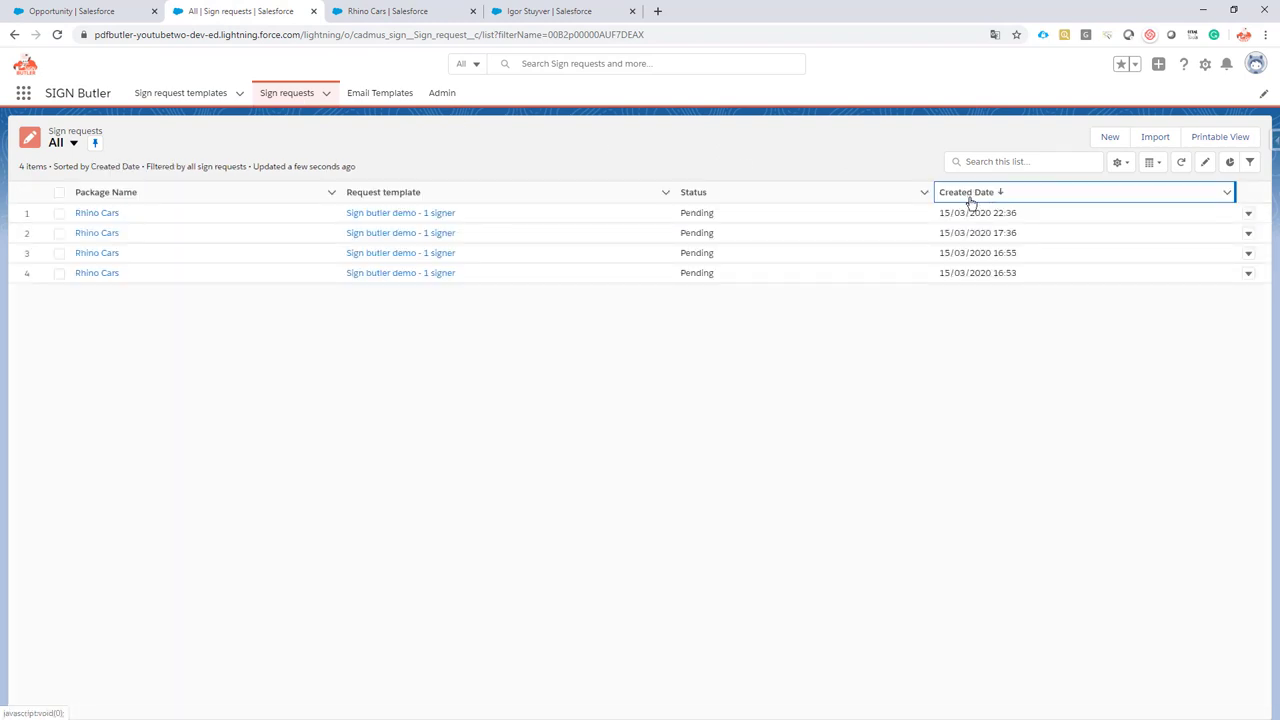
Step: Open the newest Rhino Cars sign request and review its package details, signers and receivers
left_click(93, 213)
scroll(166, 272, "down", 3)
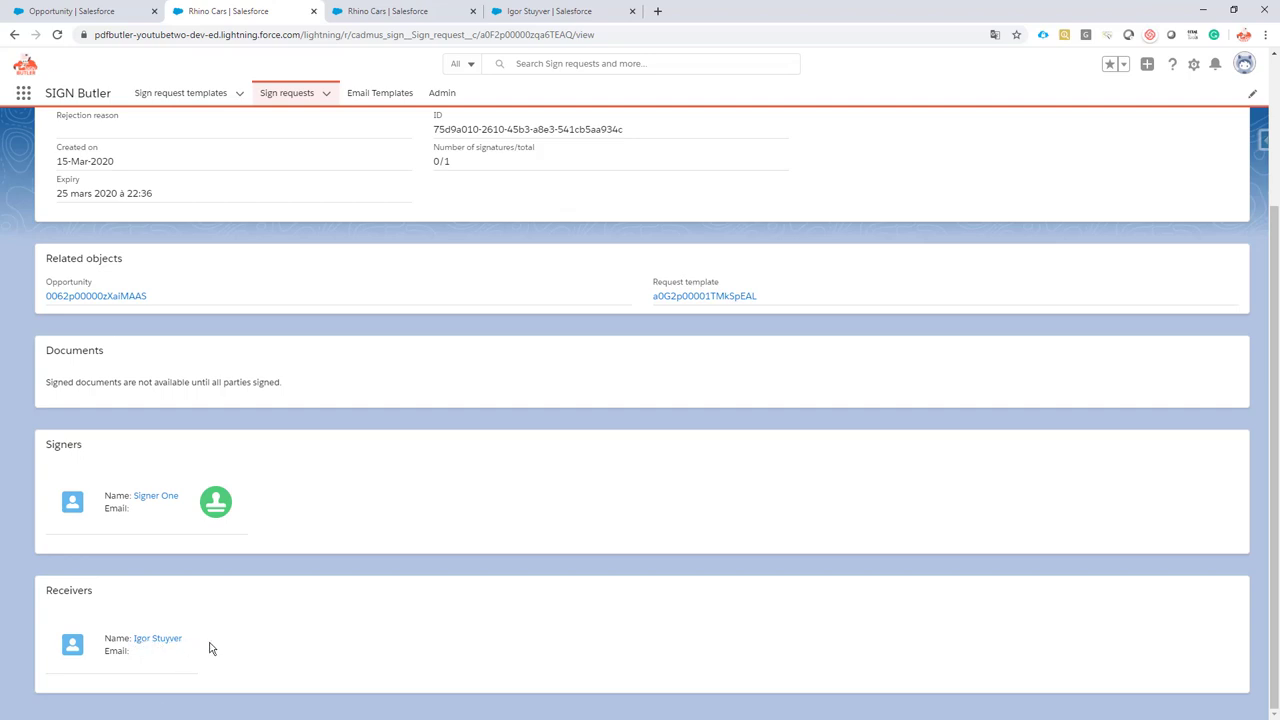
scroll(285, 459, "up", 2)
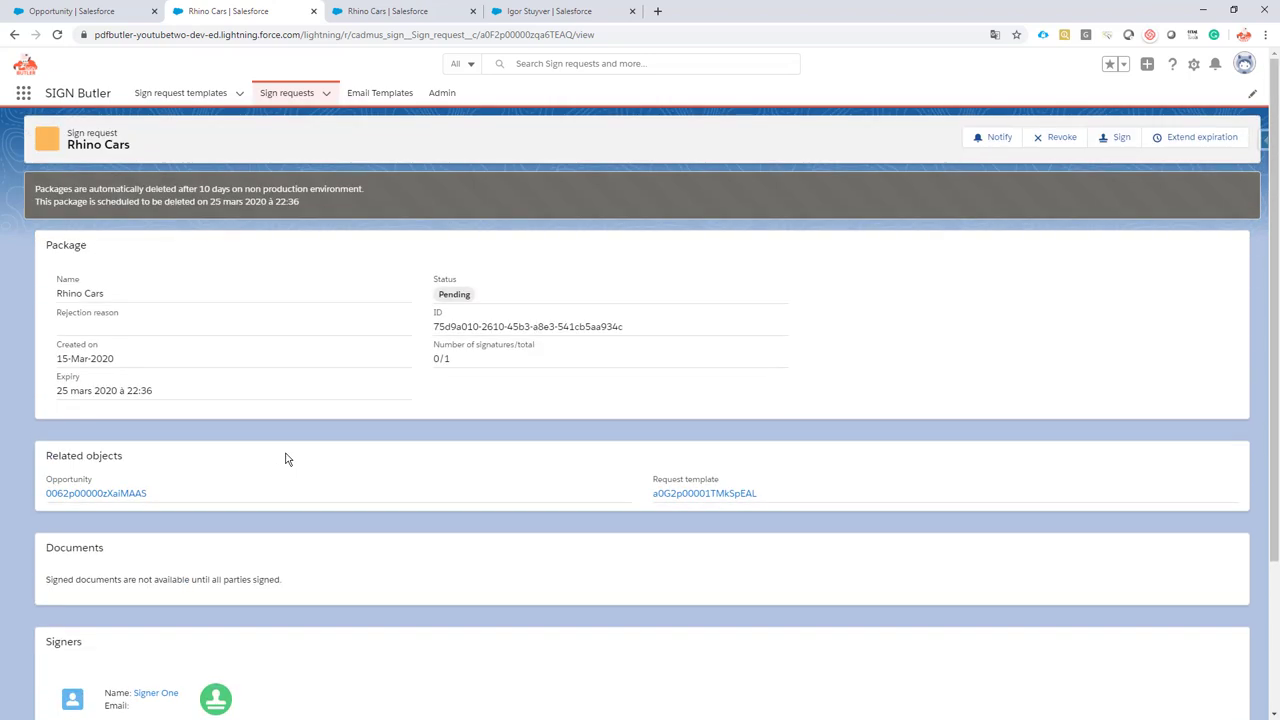